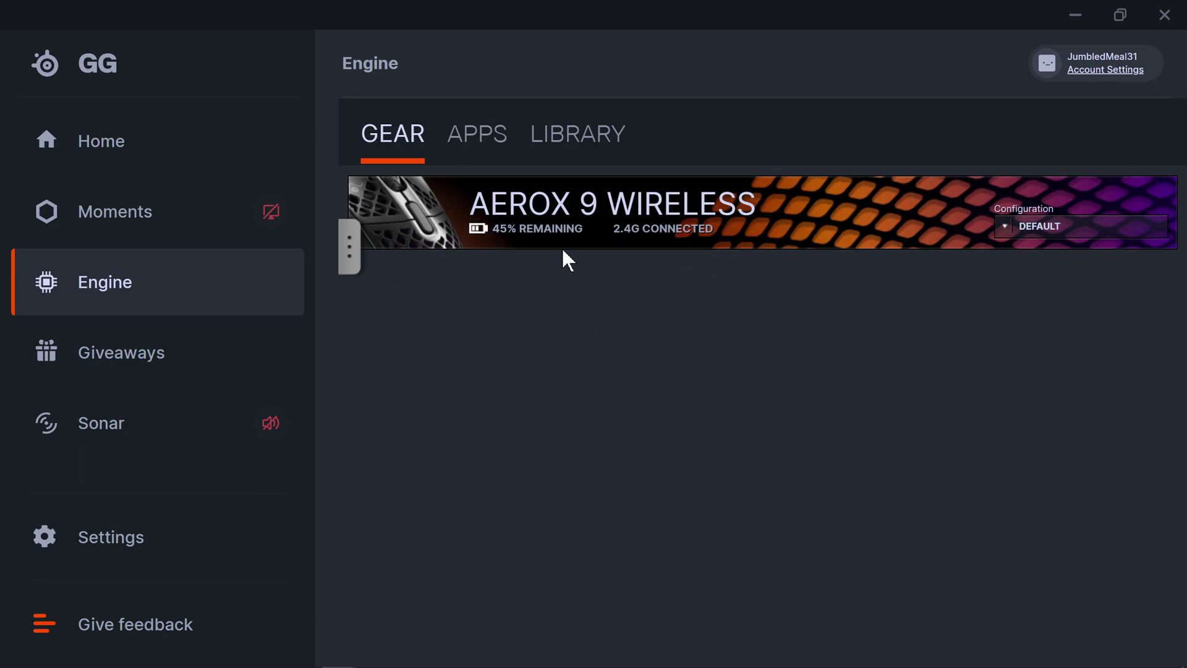
- Bring Black Desert up from the hidden tray icons and minimize it to the tray through its in-game menu
mouse_move(891, 665)
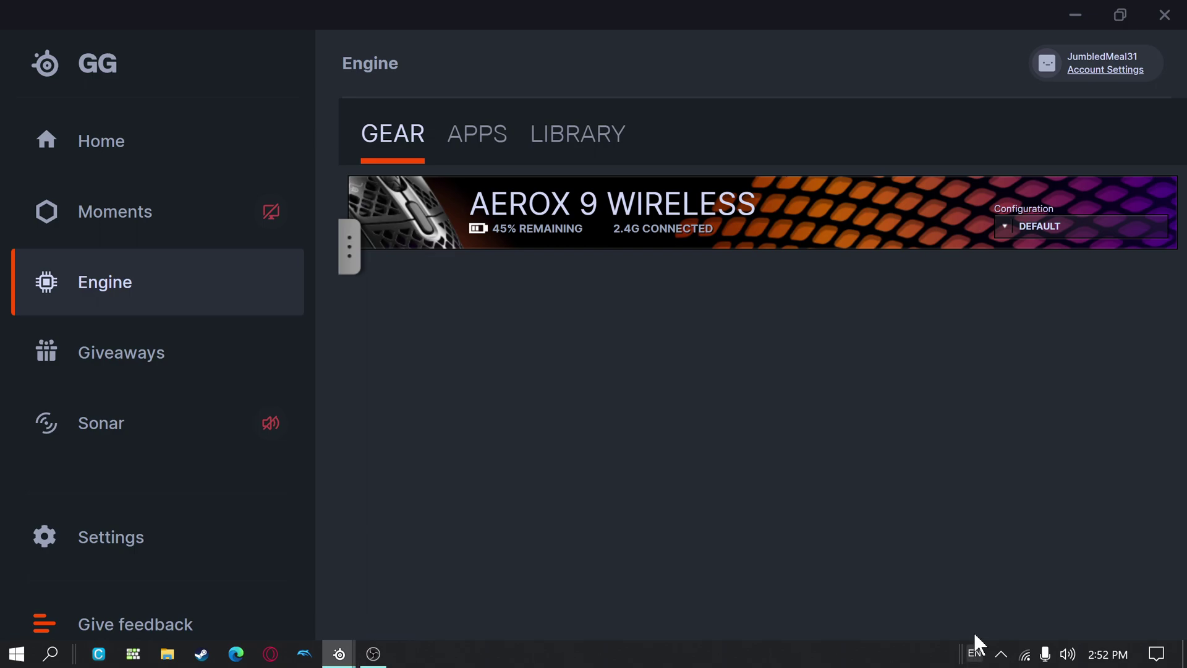
left_click(998, 656)
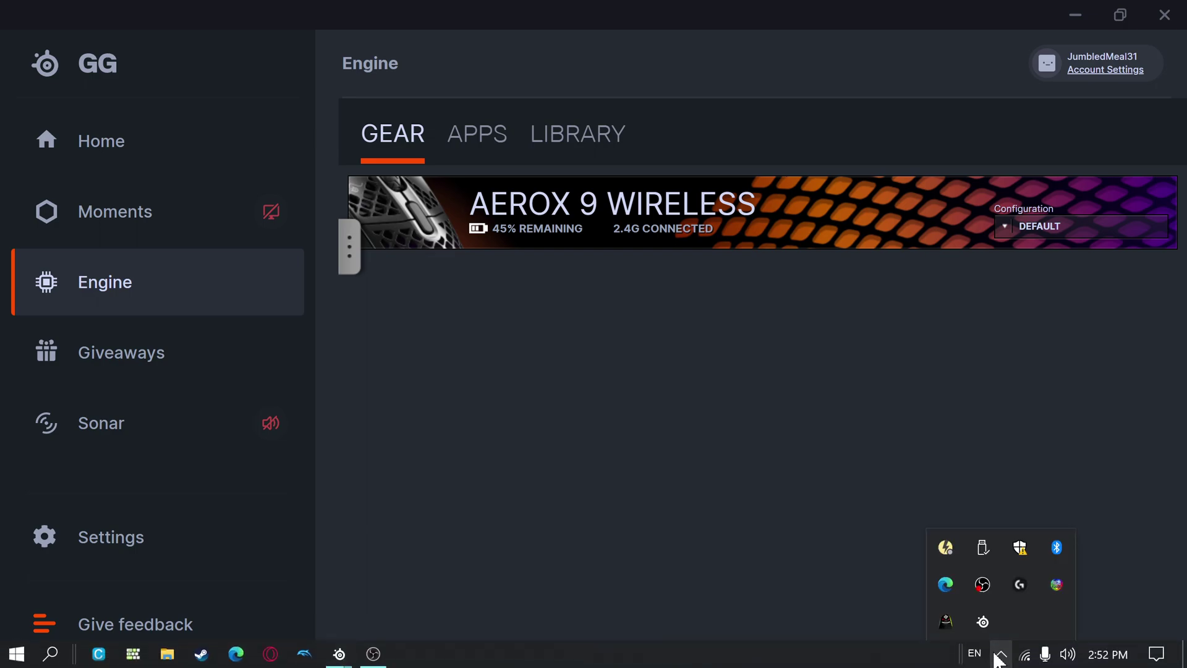
left_click(947, 621)
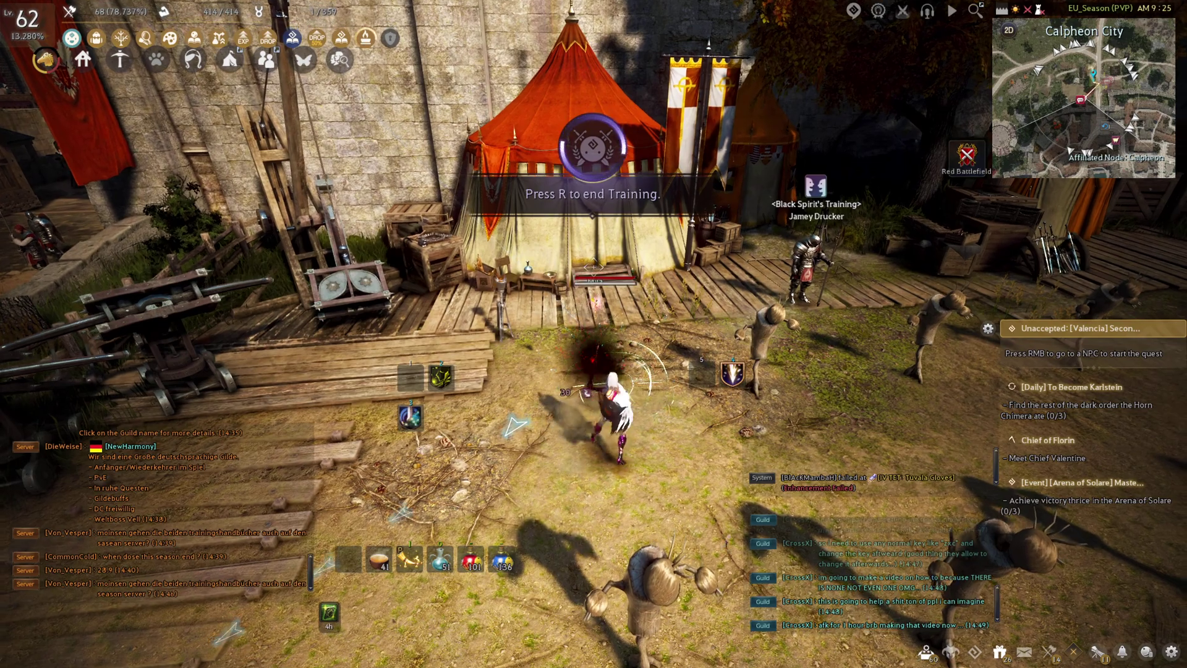
key("Escape")
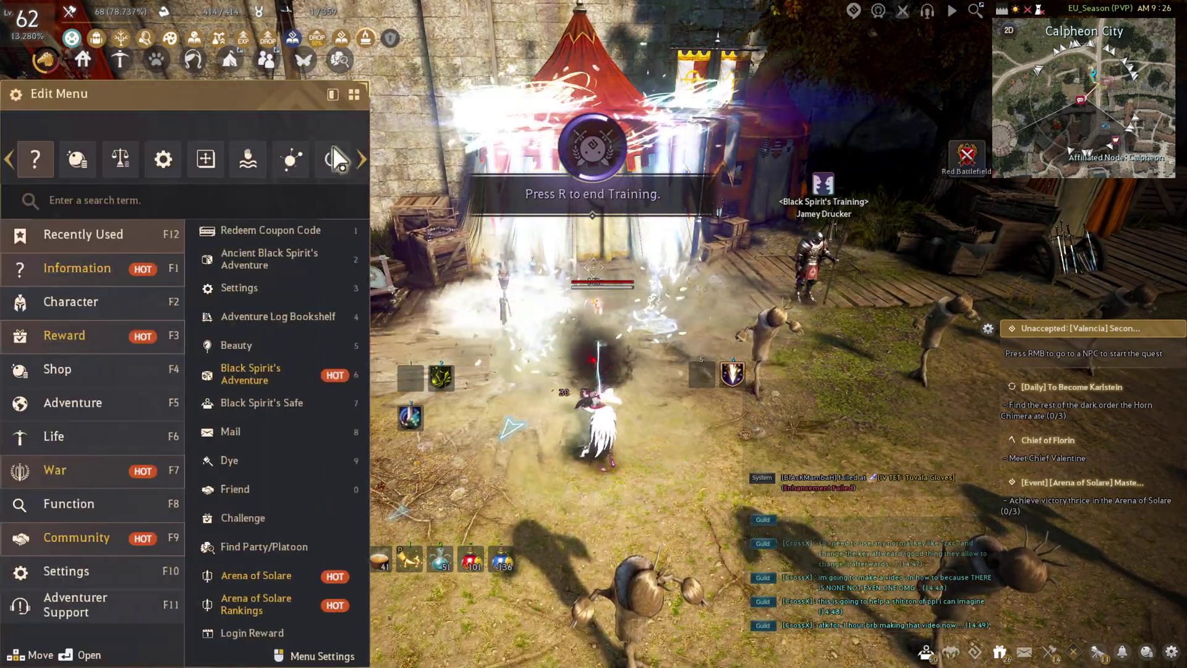
left_click(334, 160)
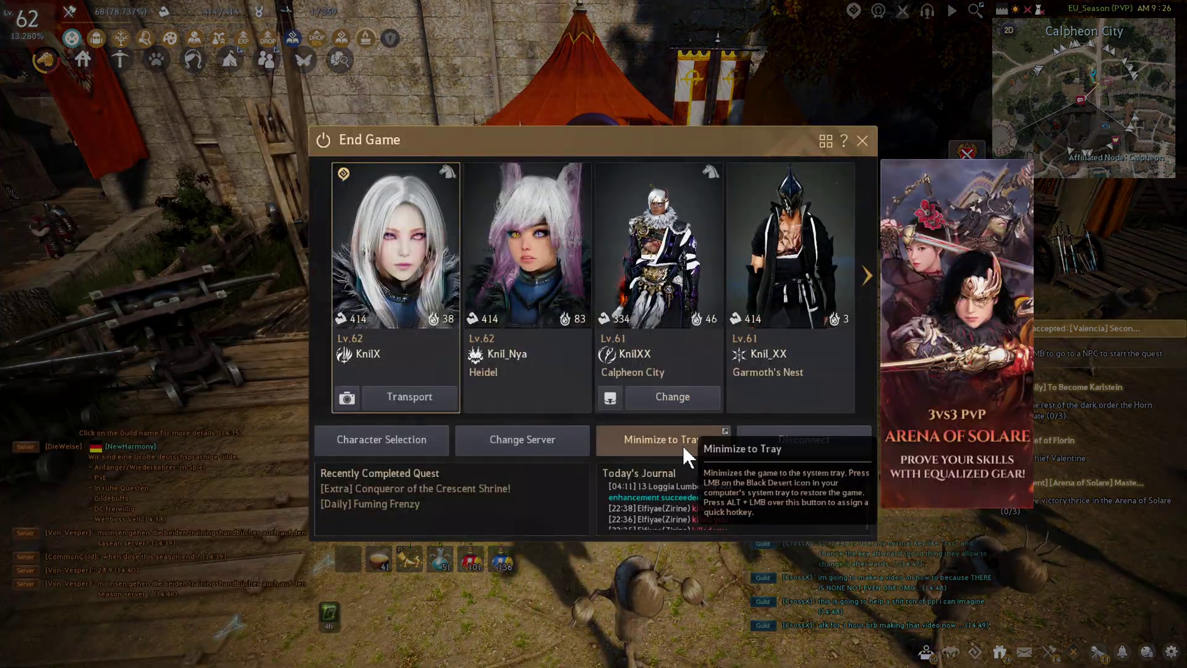
left_click(681, 441)
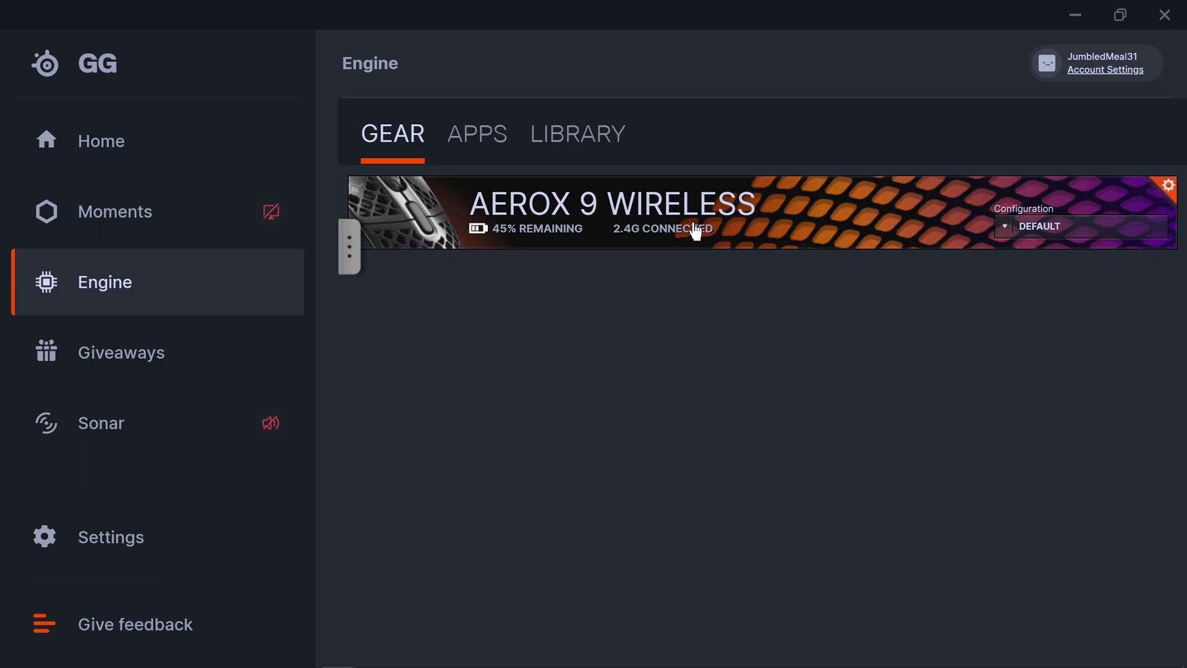
- Open the Aerox 9 Wireless configuration window in SteelSeries GG
left_click(738, 205)
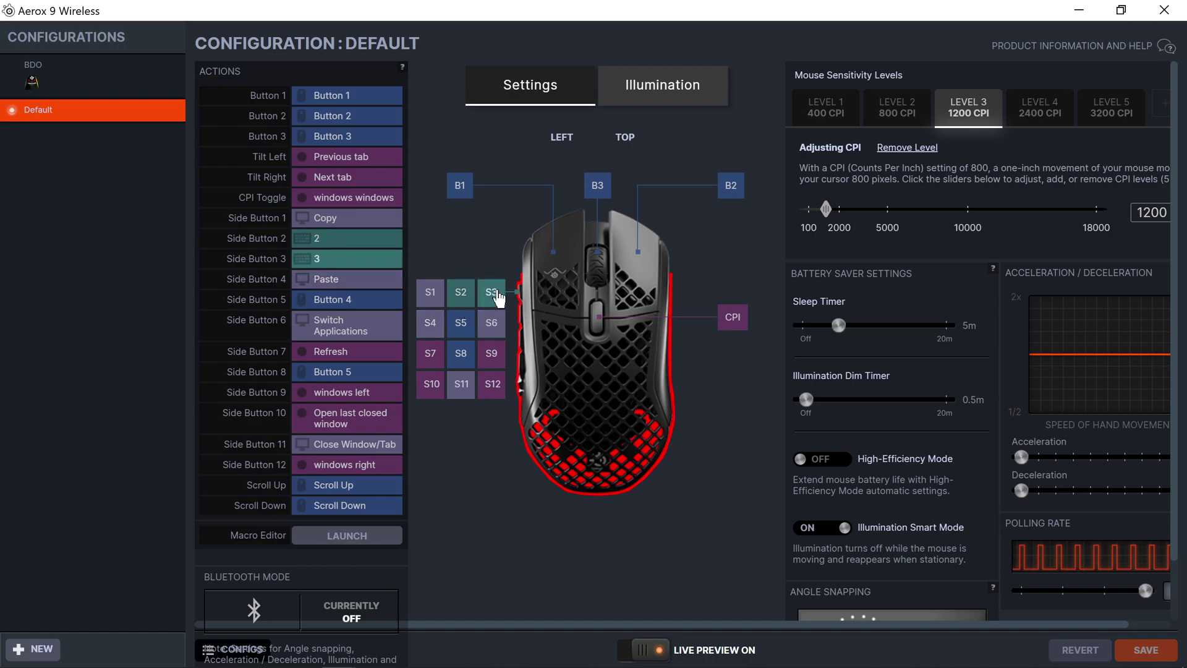
key("super+Tab")
key("super+Tab")
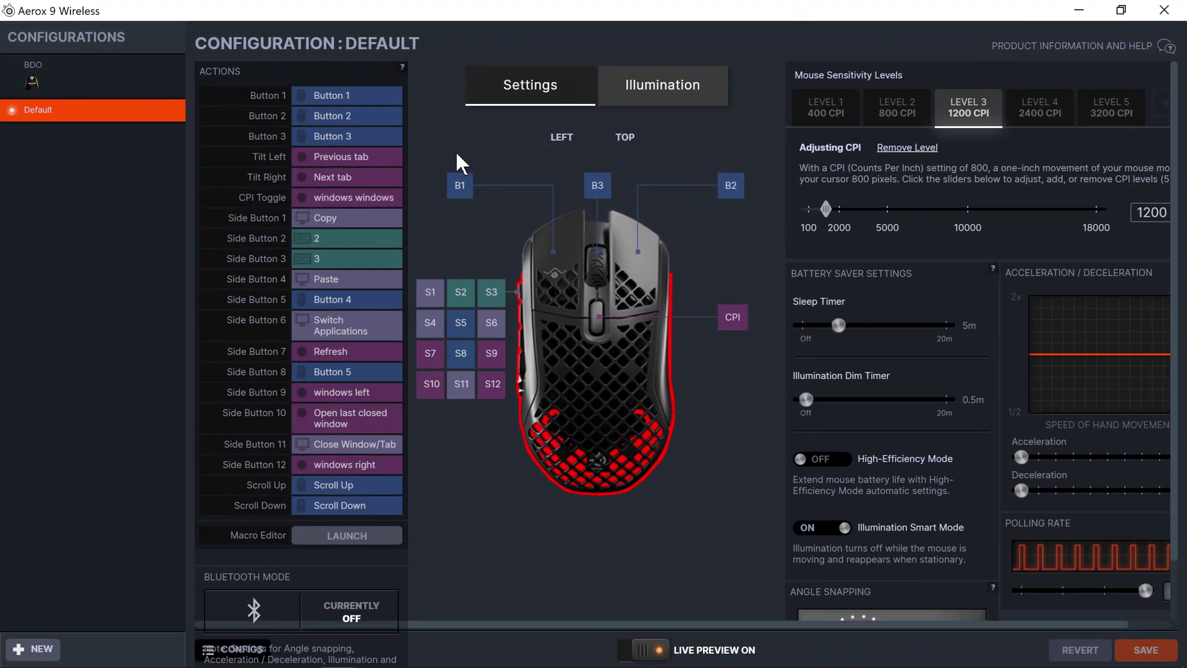
key("alt+Tab")
key("alt+Tab")
key("super+Tab")
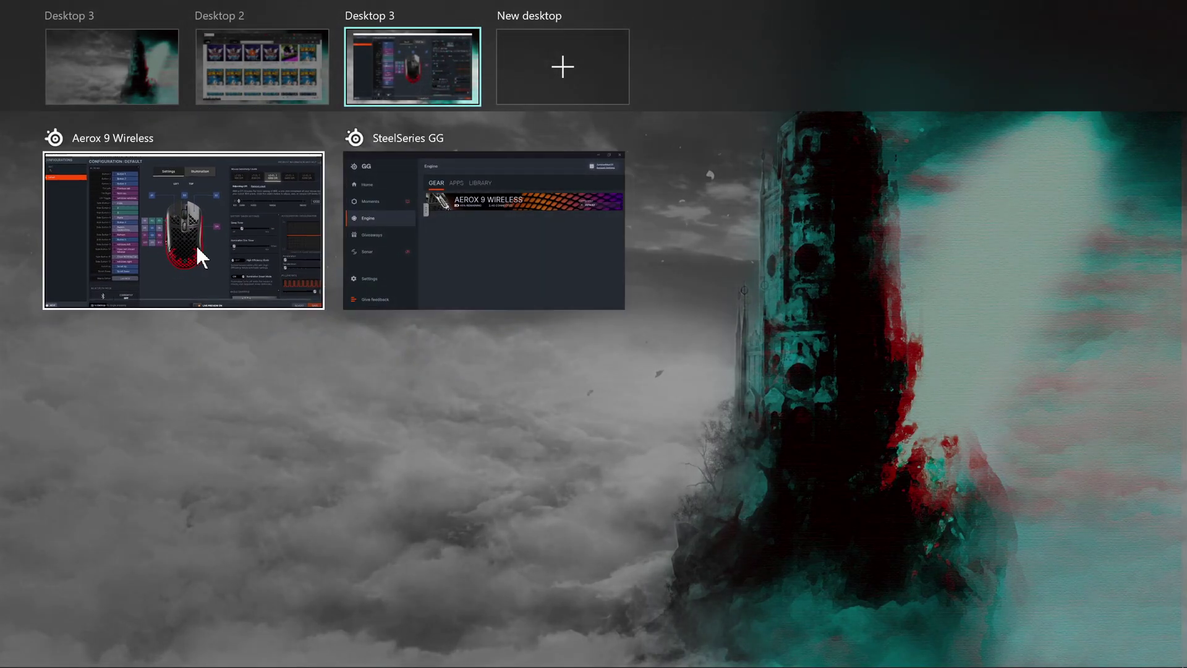
left_click(222, 278)
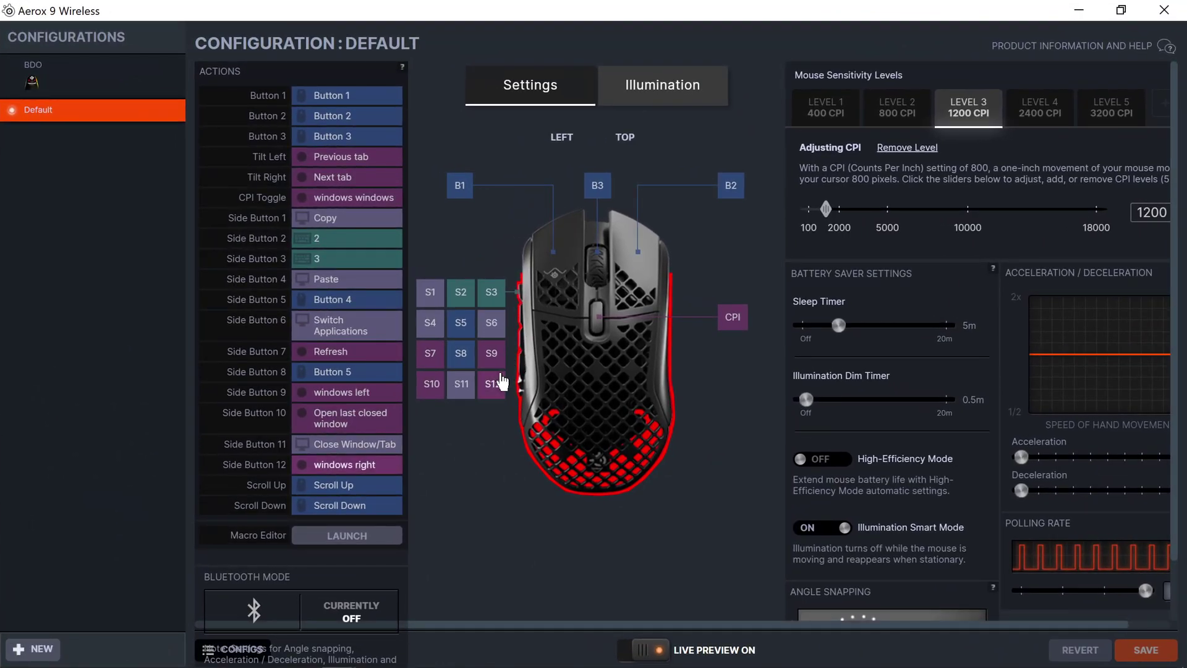
- From Side Button 9's macro options, open the Macro Editor and add a Keypress Macro with Fixed Delay (15ms)
left_click(491, 353)
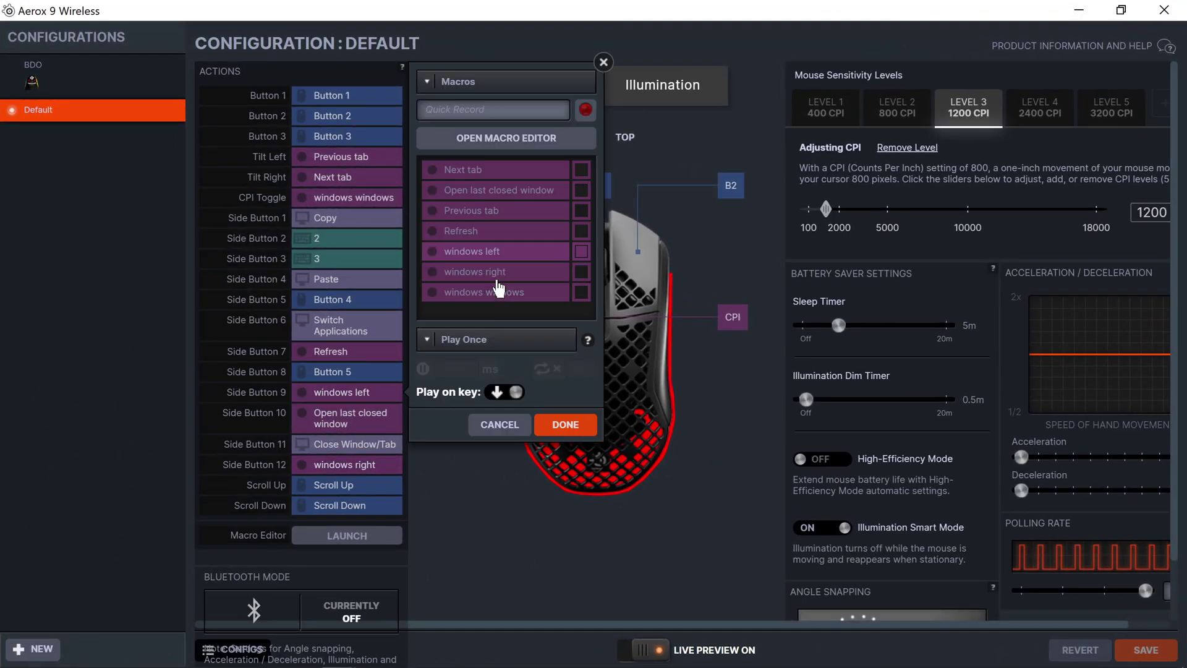
left_click(497, 142)
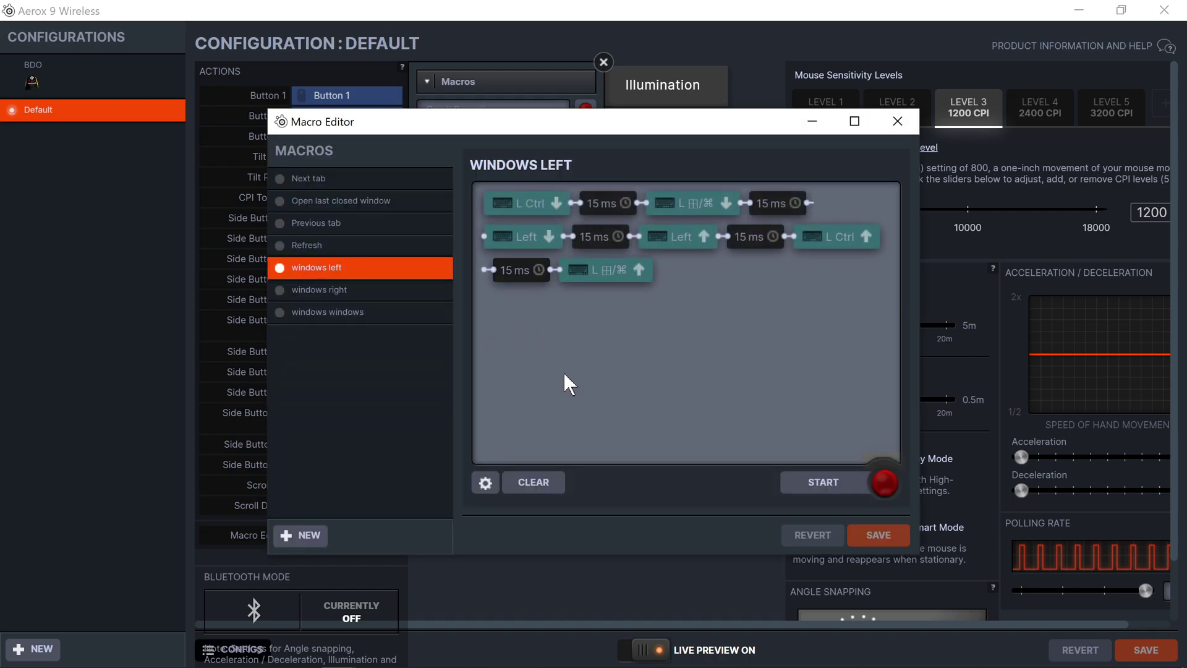
left_click(301, 535)
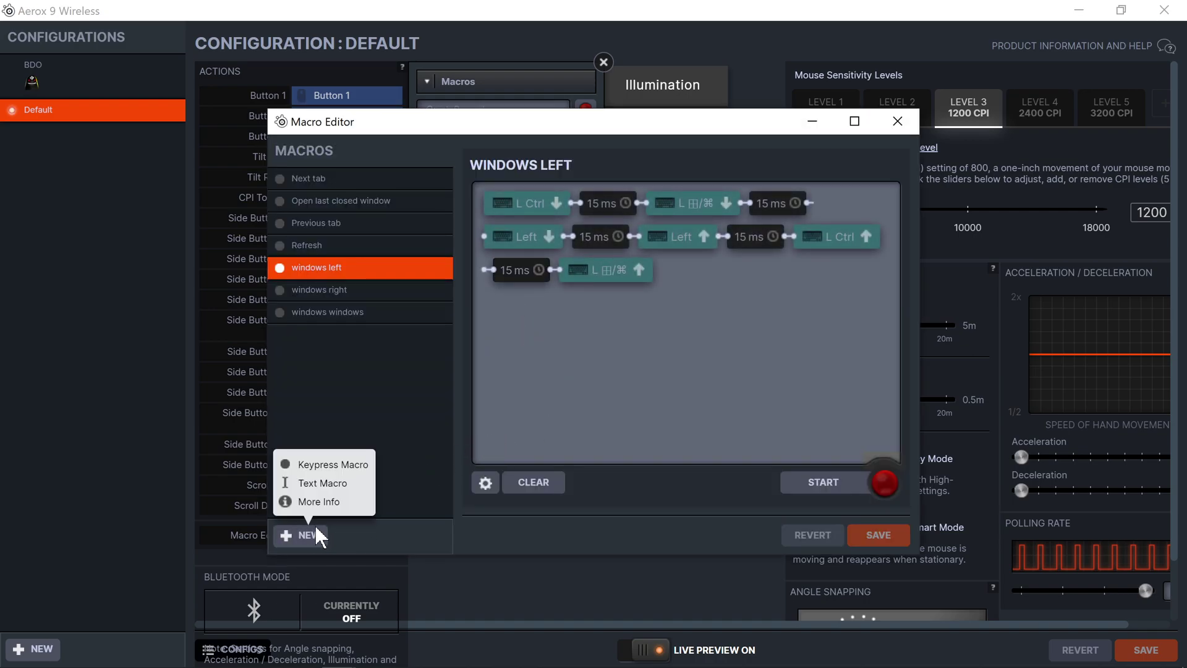
left_click(337, 465)
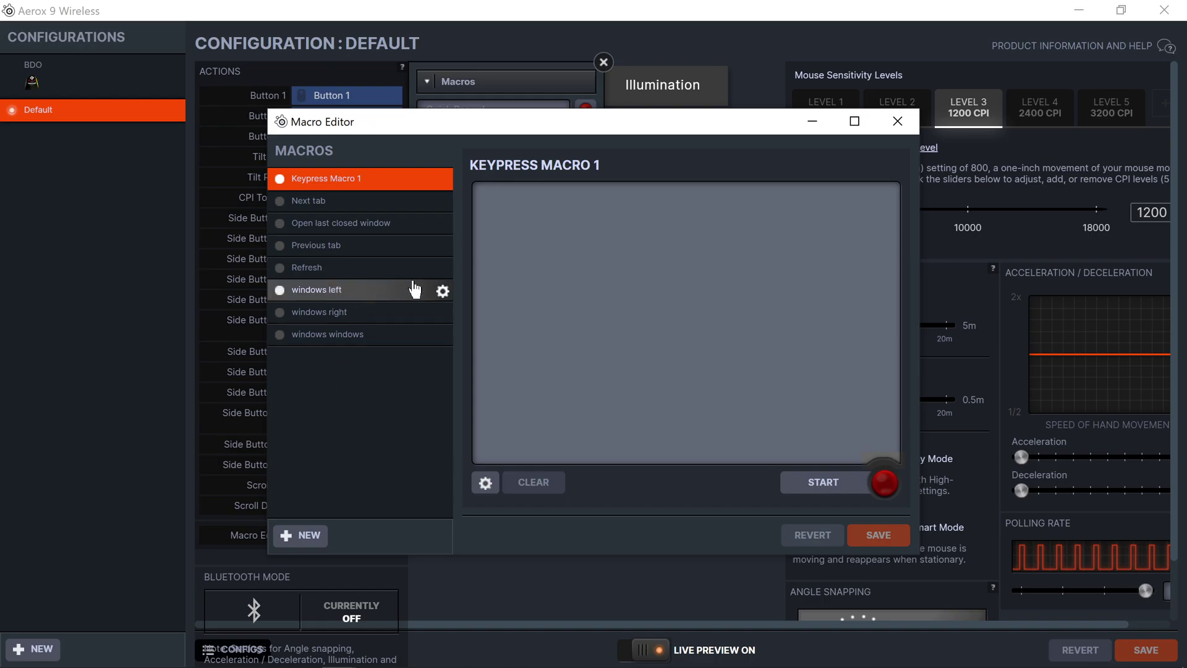
left_click(486, 482)
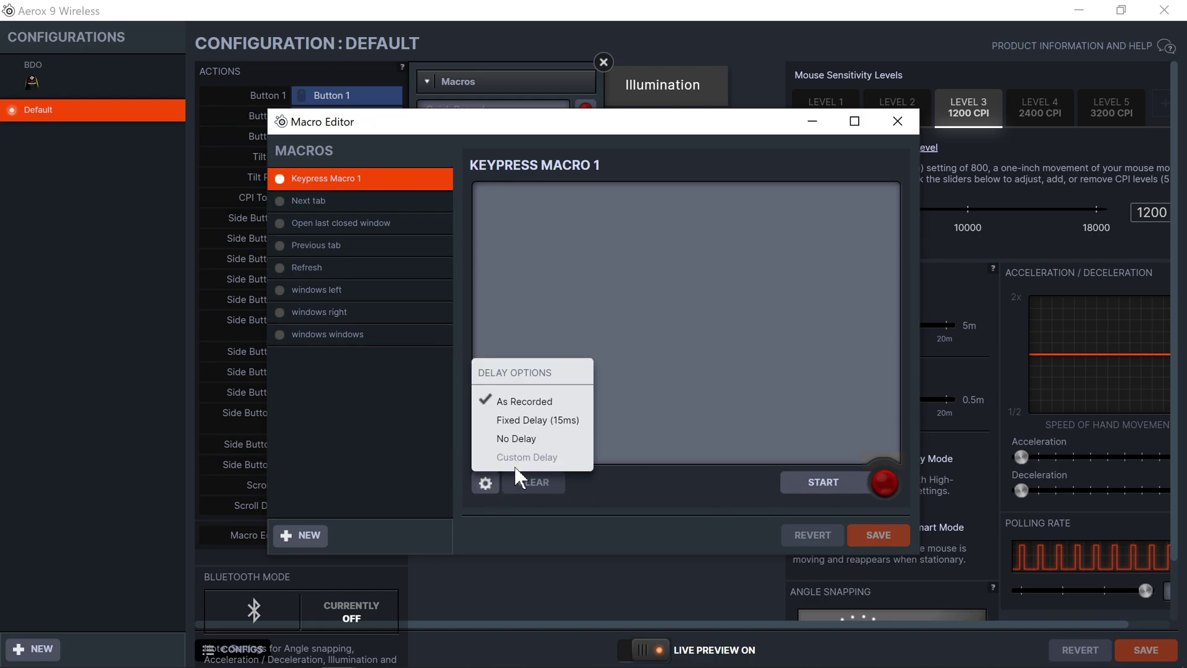
left_click(535, 420)
- Confirm the 15 ms fixed delay and record Left Win and Tab placeholder events into Keypress Macro 1
left_click(682, 380)
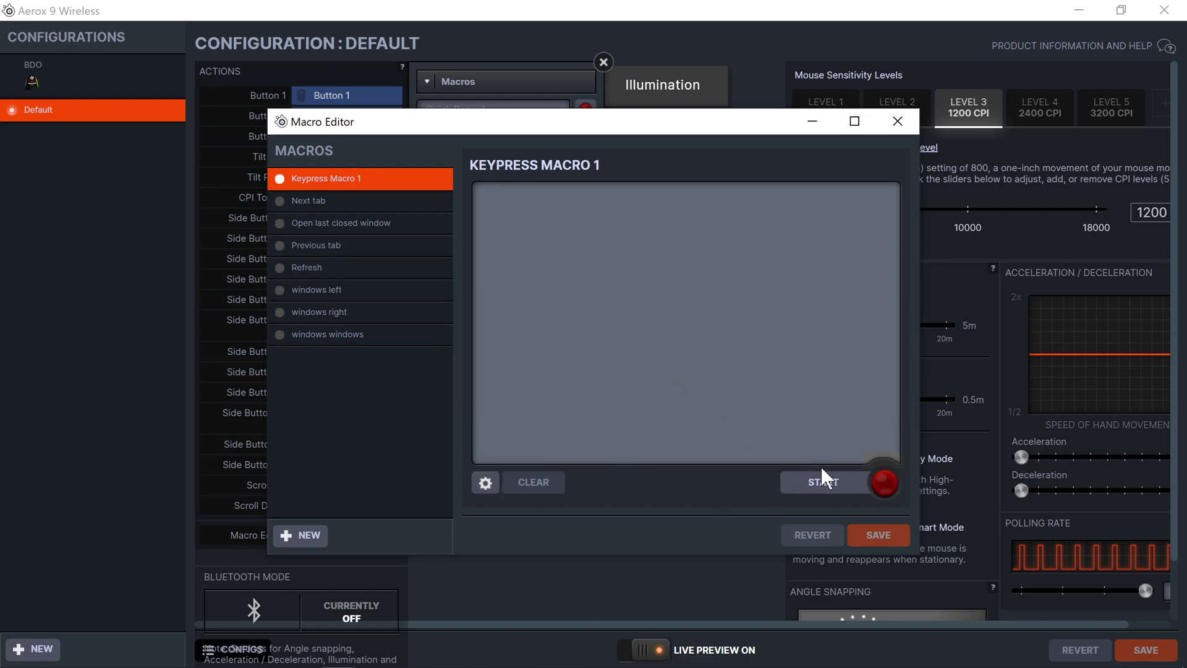
left_click(819, 491)
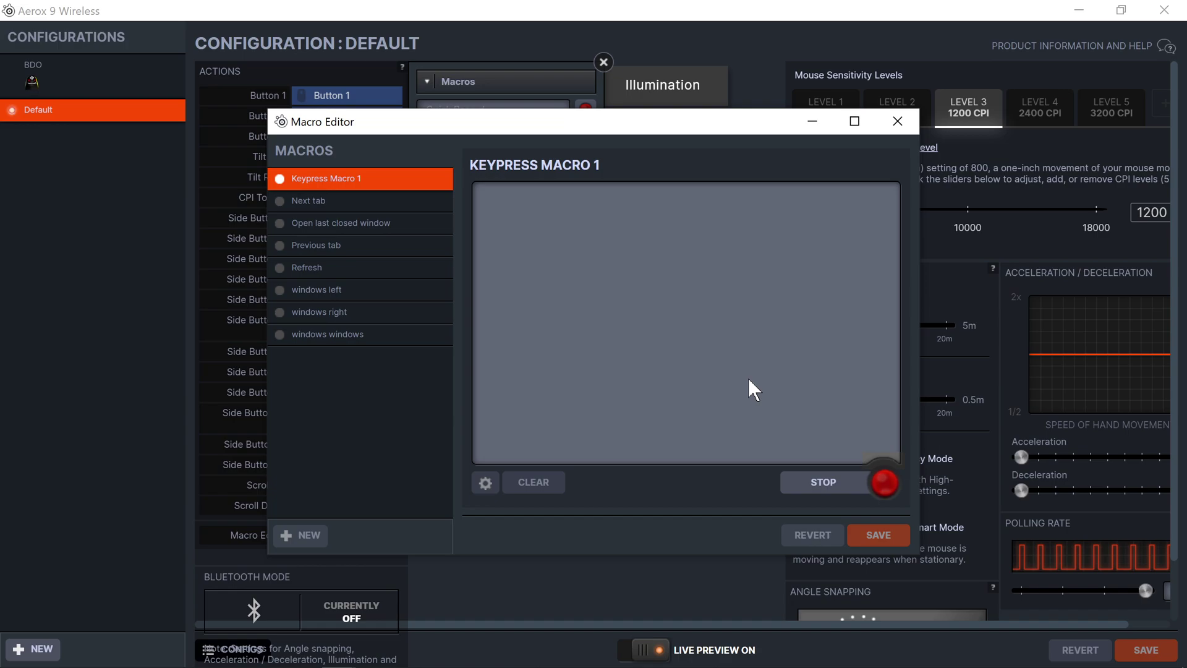
key("super")
key("super+Tab")
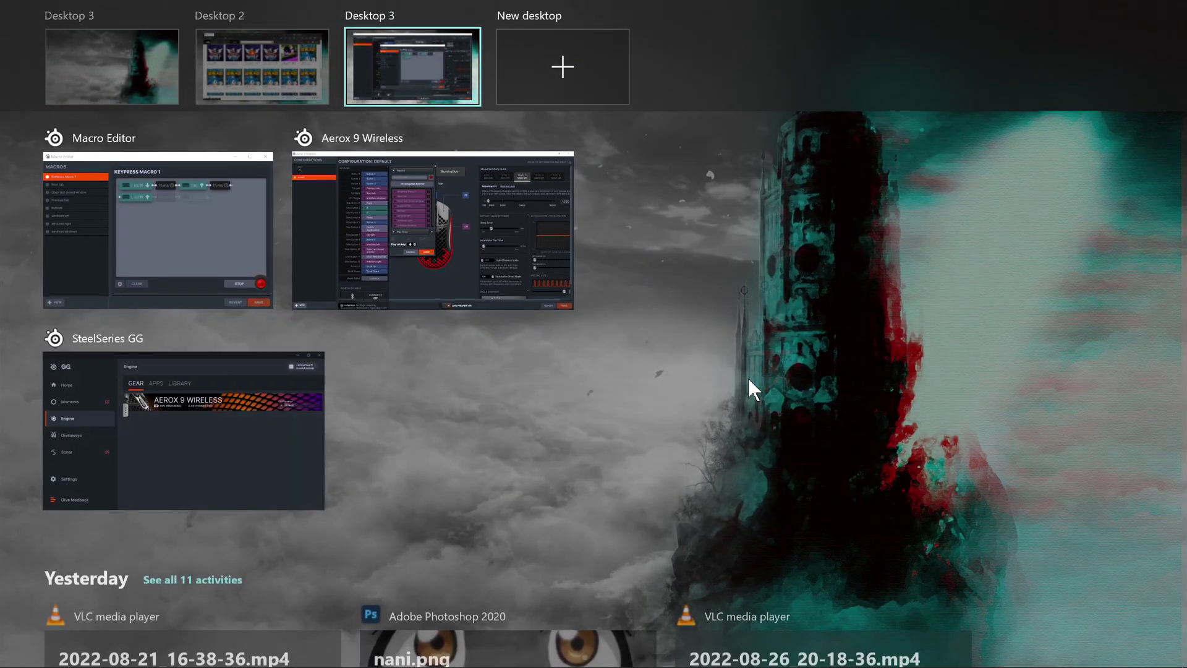
key("super+Tab")
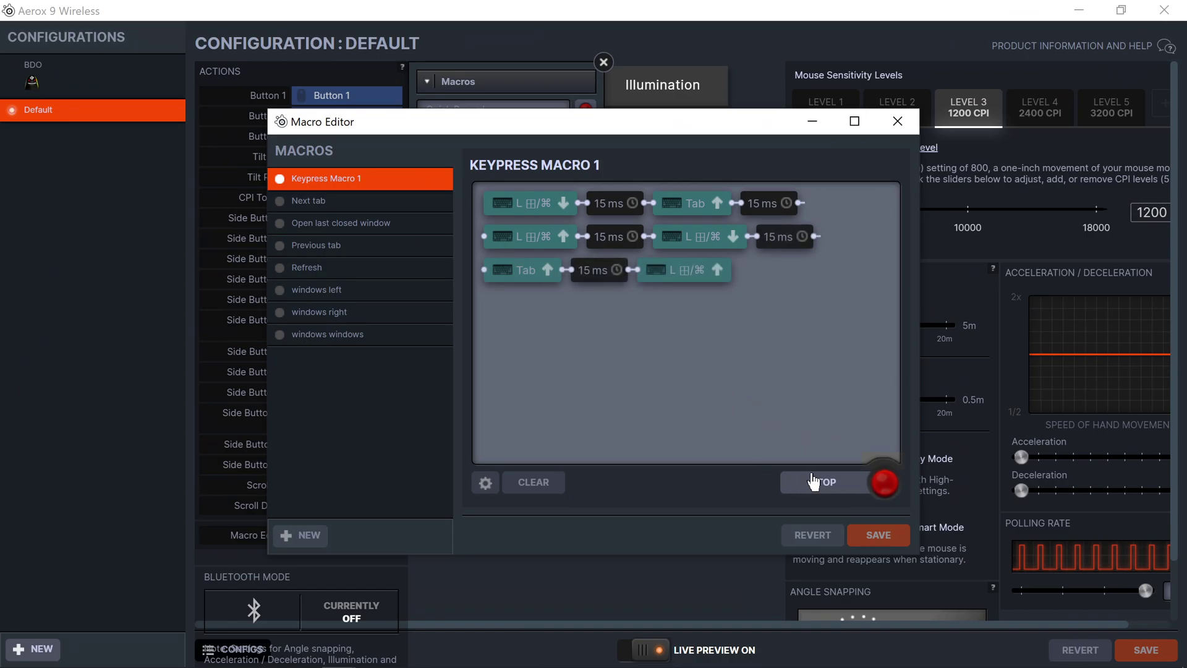
left_click(813, 481)
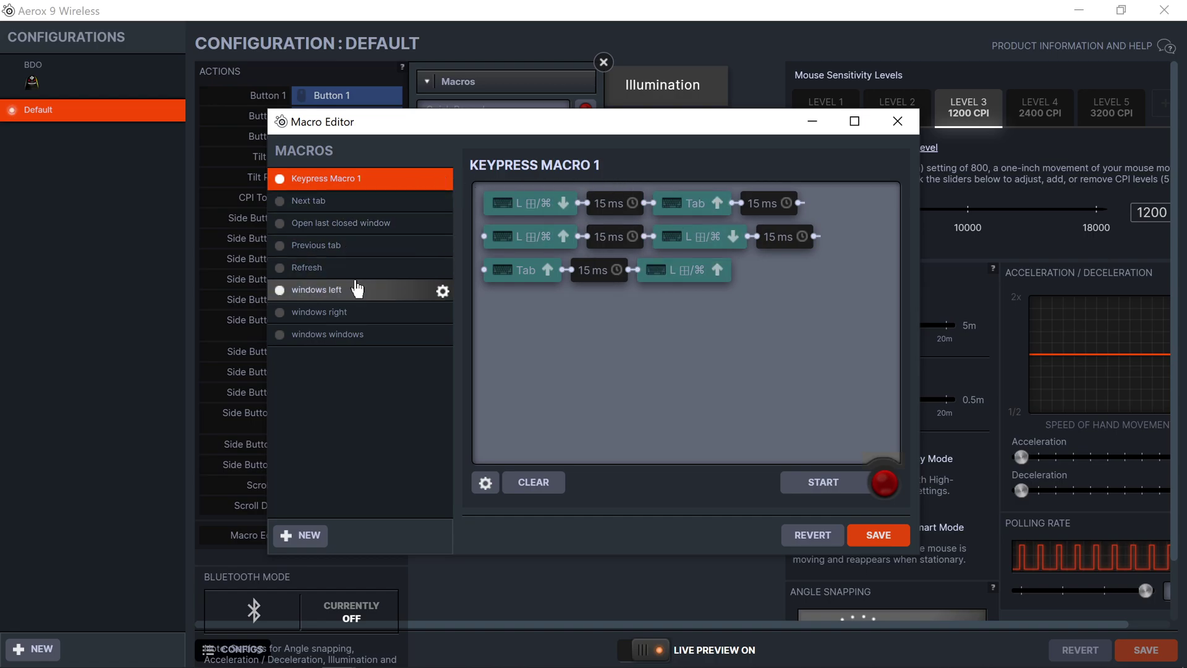
- Switch to the 'windows windows' macro, discarding the unsaved recording
left_click(366, 335)
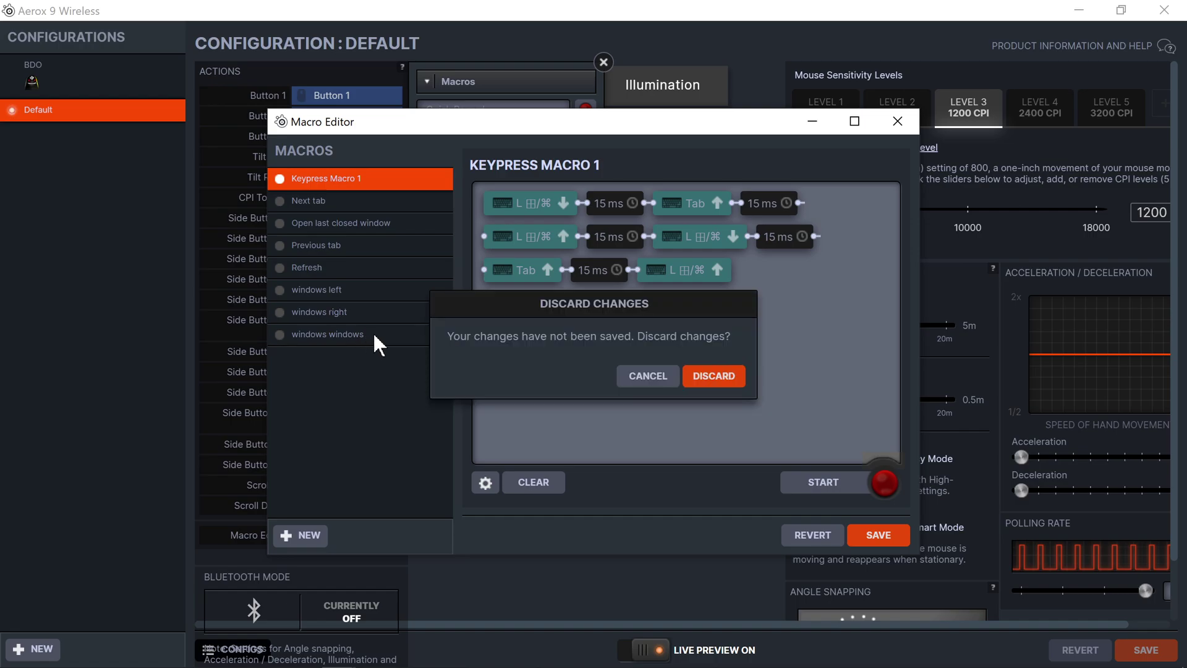
left_click(712, 378)
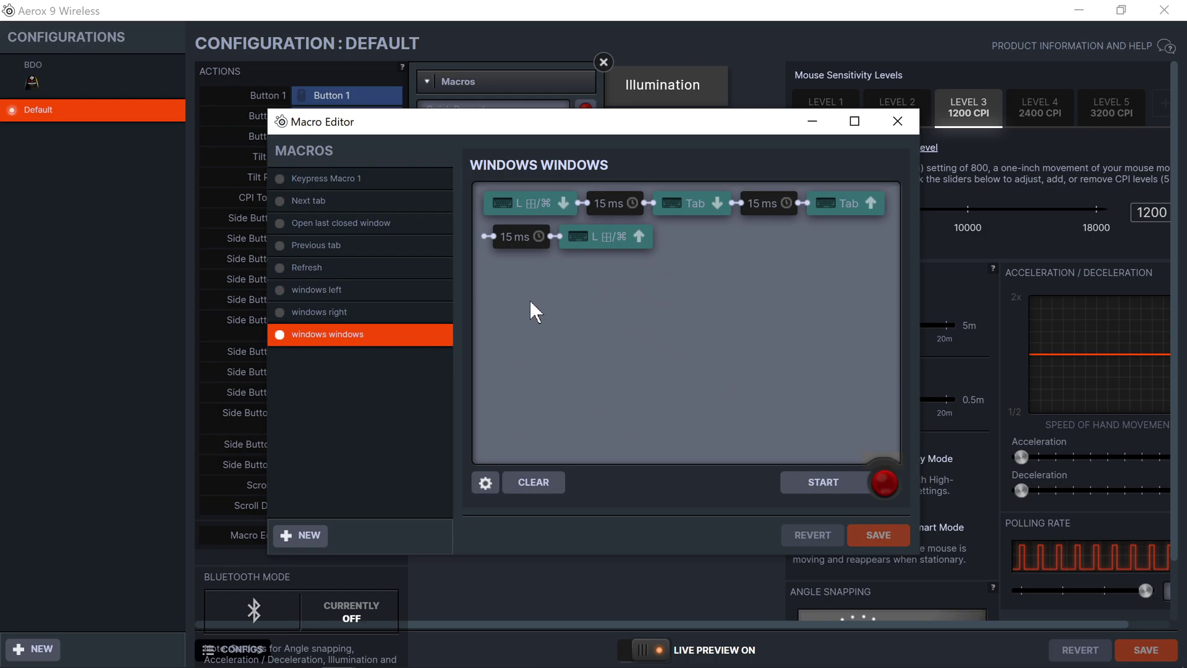
- Return to Keypress Macro 1 and record A and S placeholder key presses
left_click(301, 535)
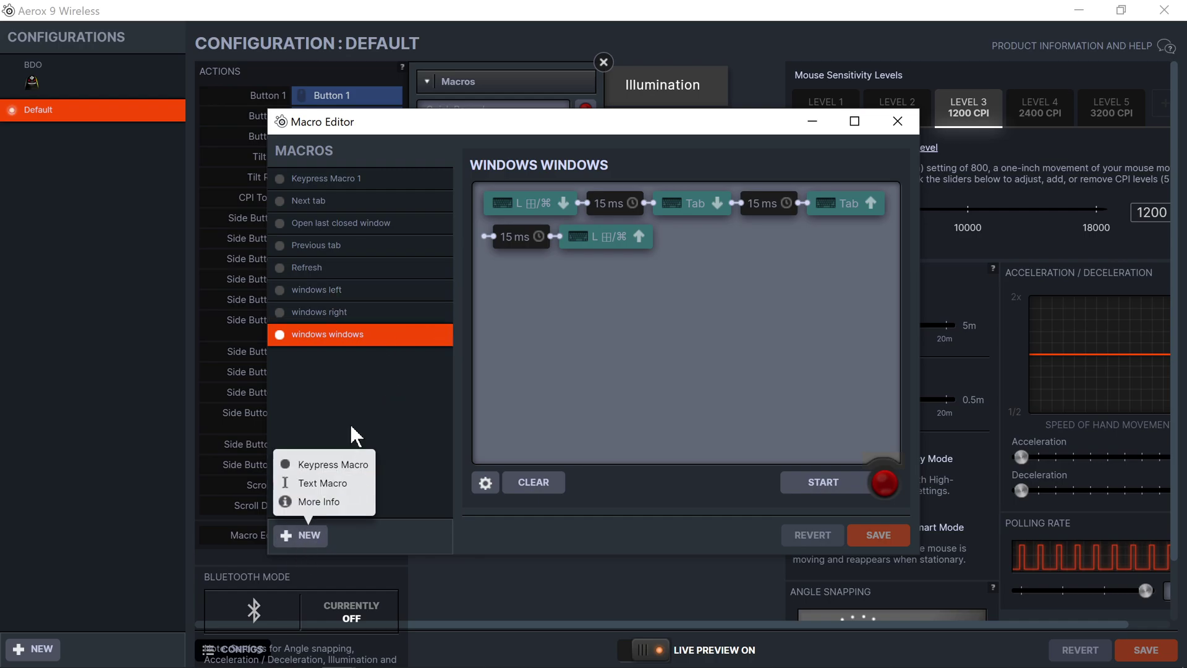
left_click(379, 181)
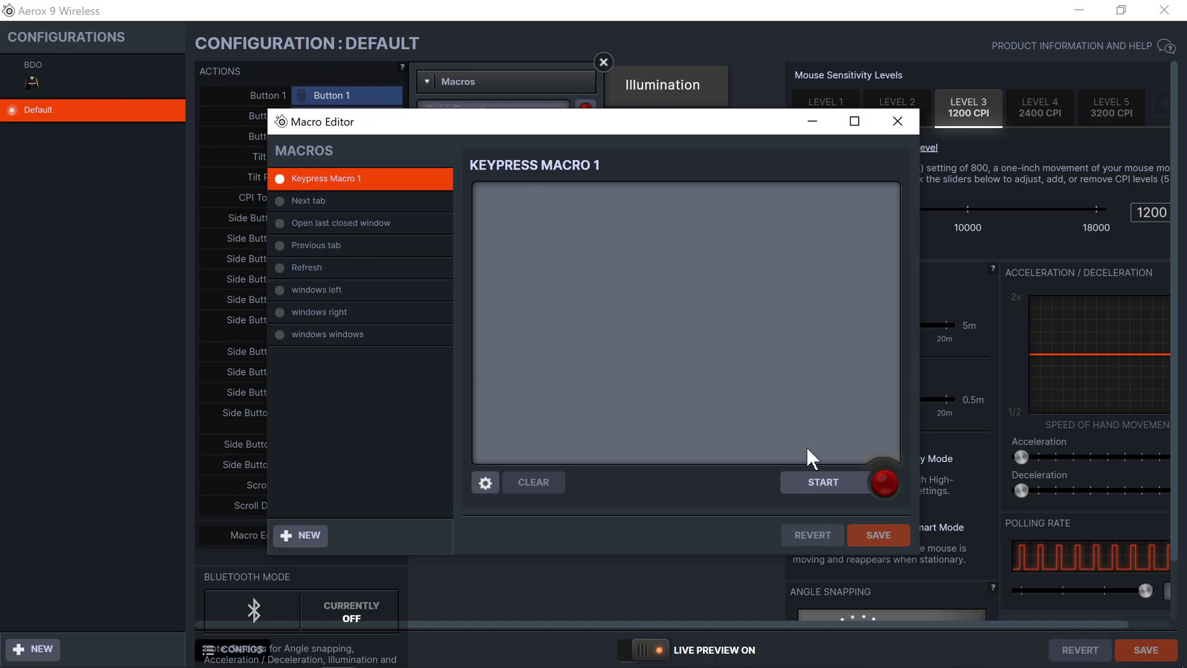
left_click(826, 482)
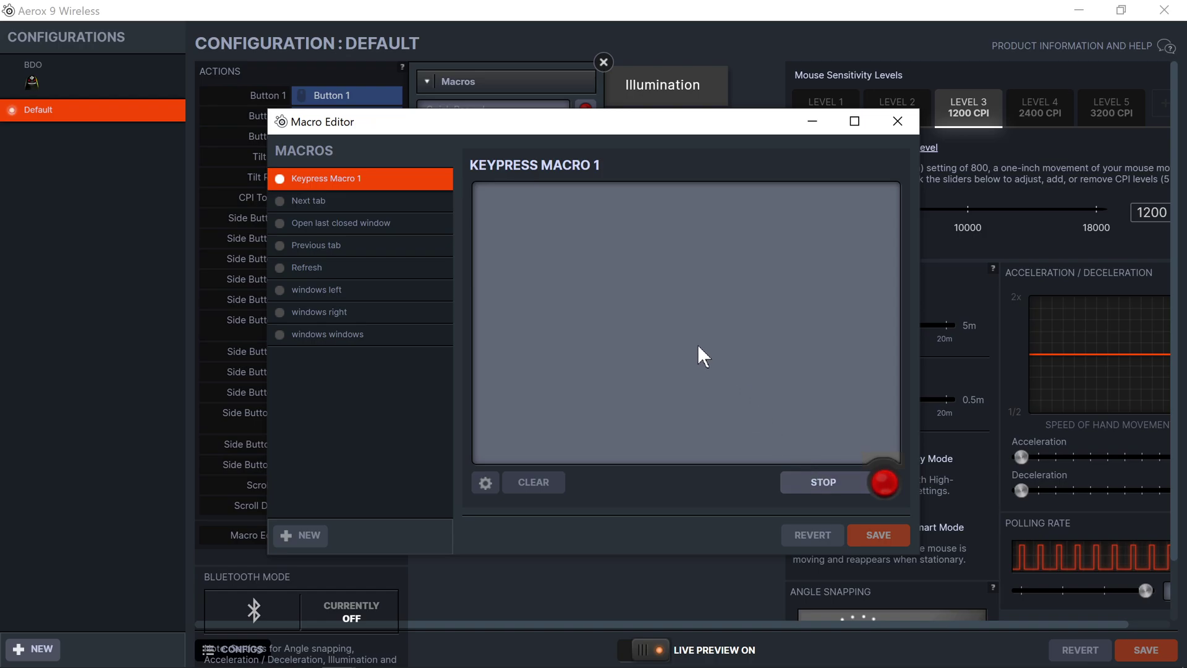
key("a+s")
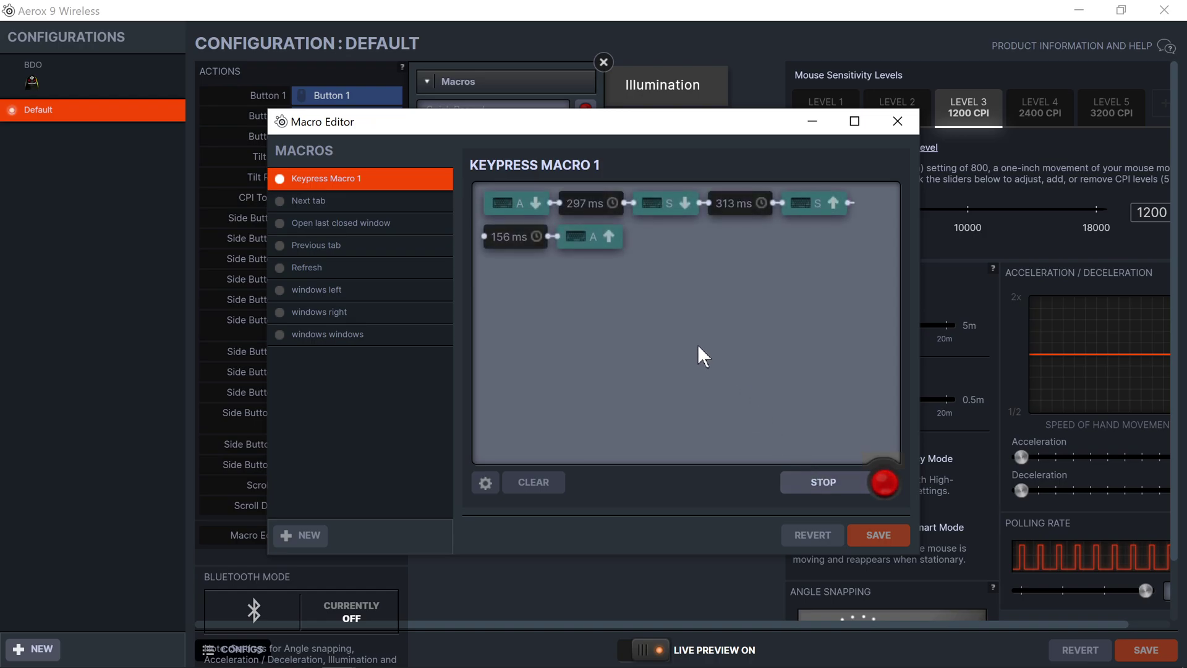
left_click(828, 482)
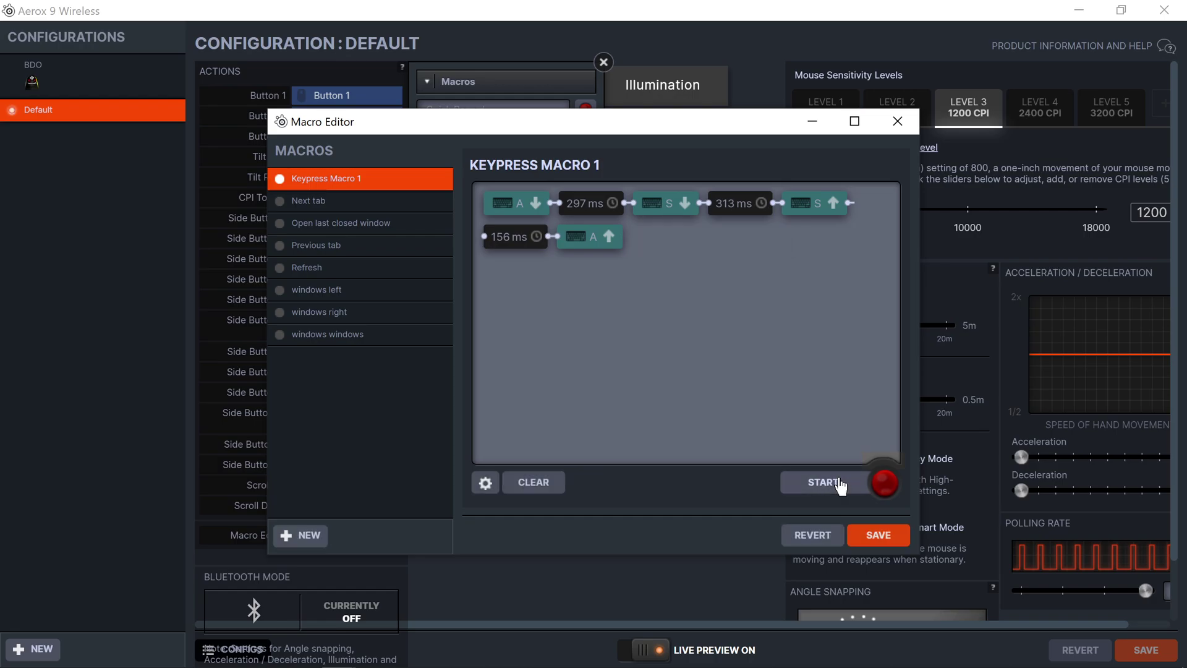
- Clear the events, set Fixed Delay (15ms), and re-record the A and S presses
left_click(521, 484)
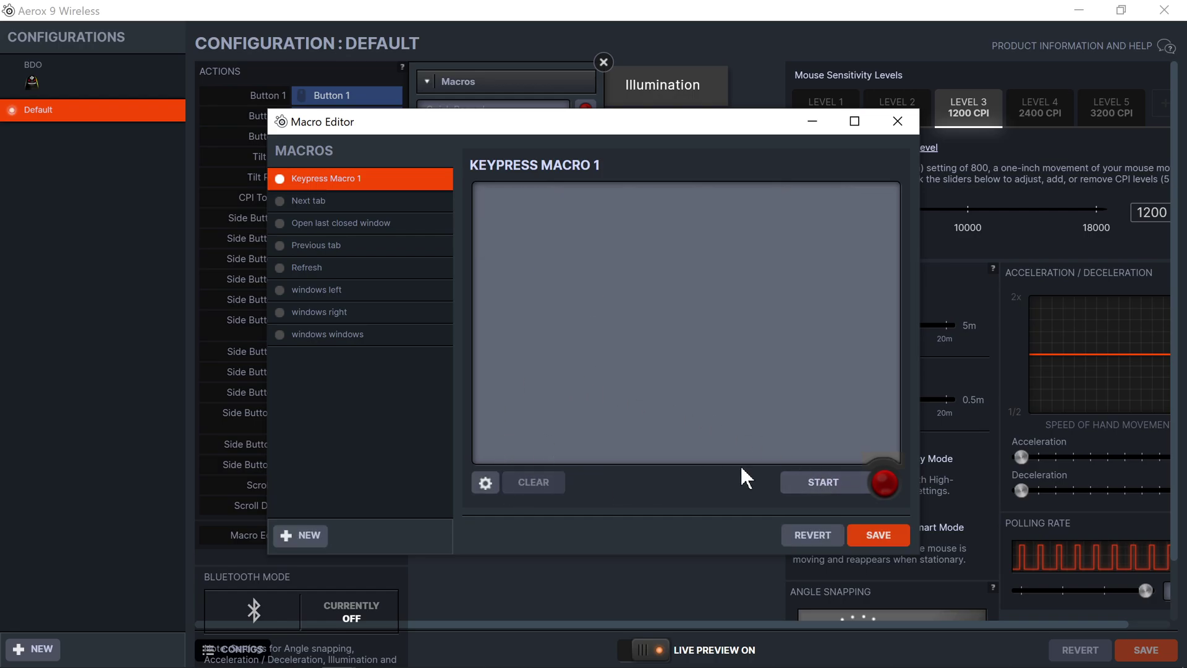
left_click(485, 482)
left_click(537, 421)
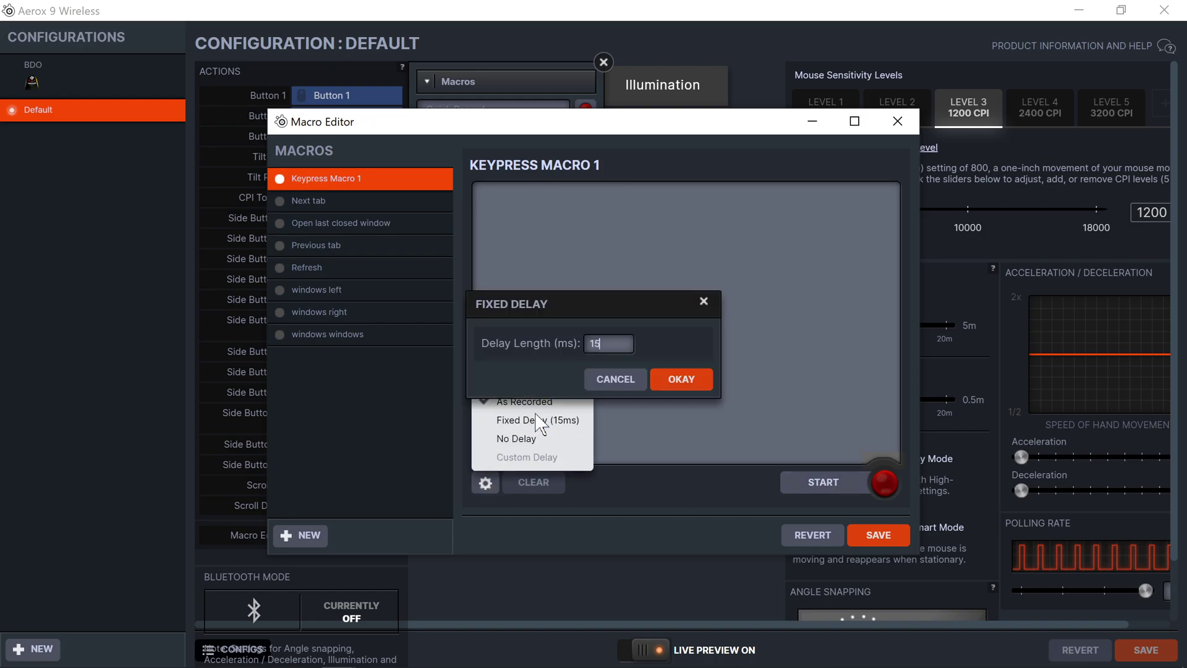
left_click(673, 379)
left_click(821, 482)
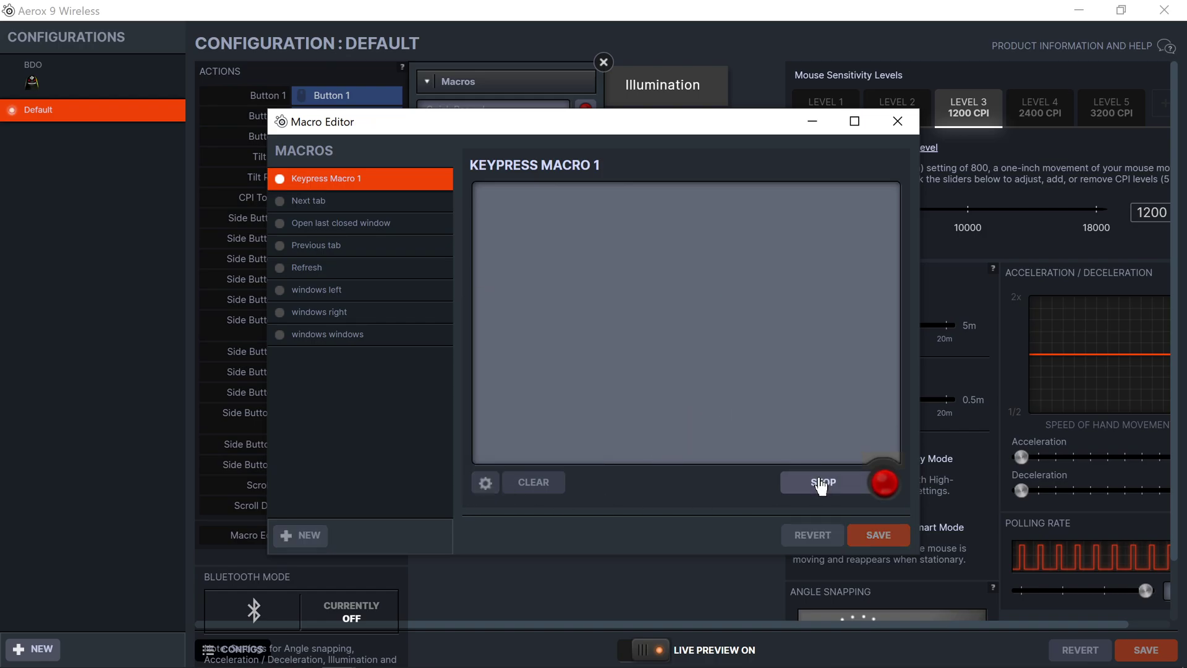
key("a")
key("s")
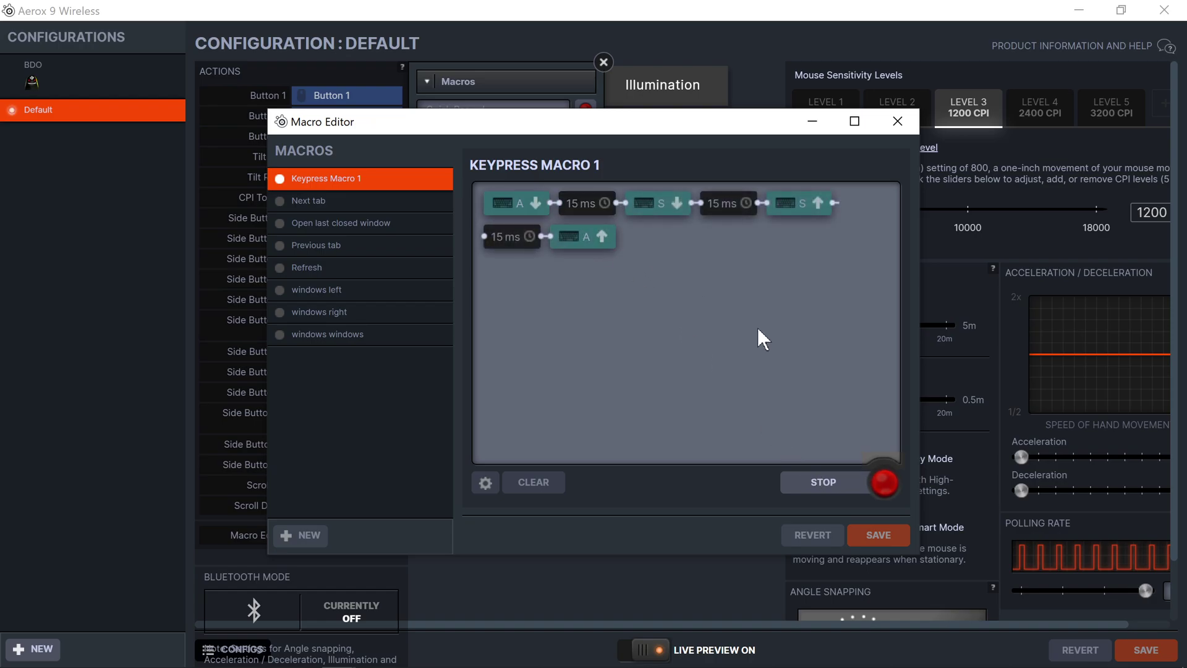
- Reassign the A events to Left Win and the S events to Tab, then save the macro
left_click(824, 481)
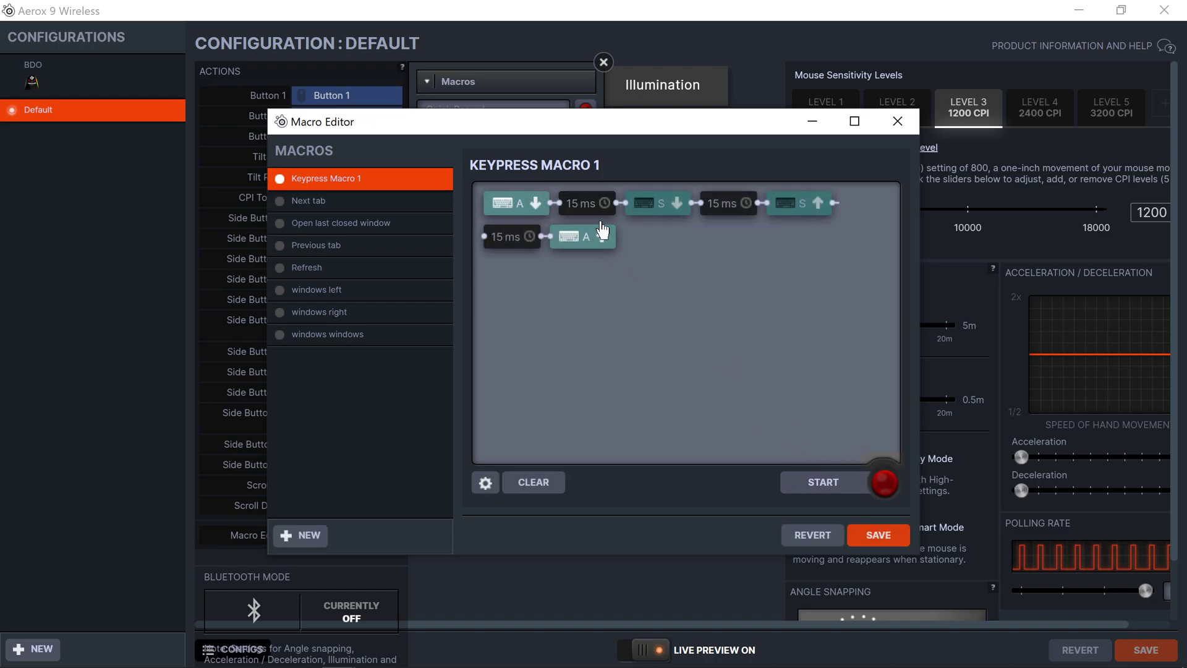
double_click(513, 204)
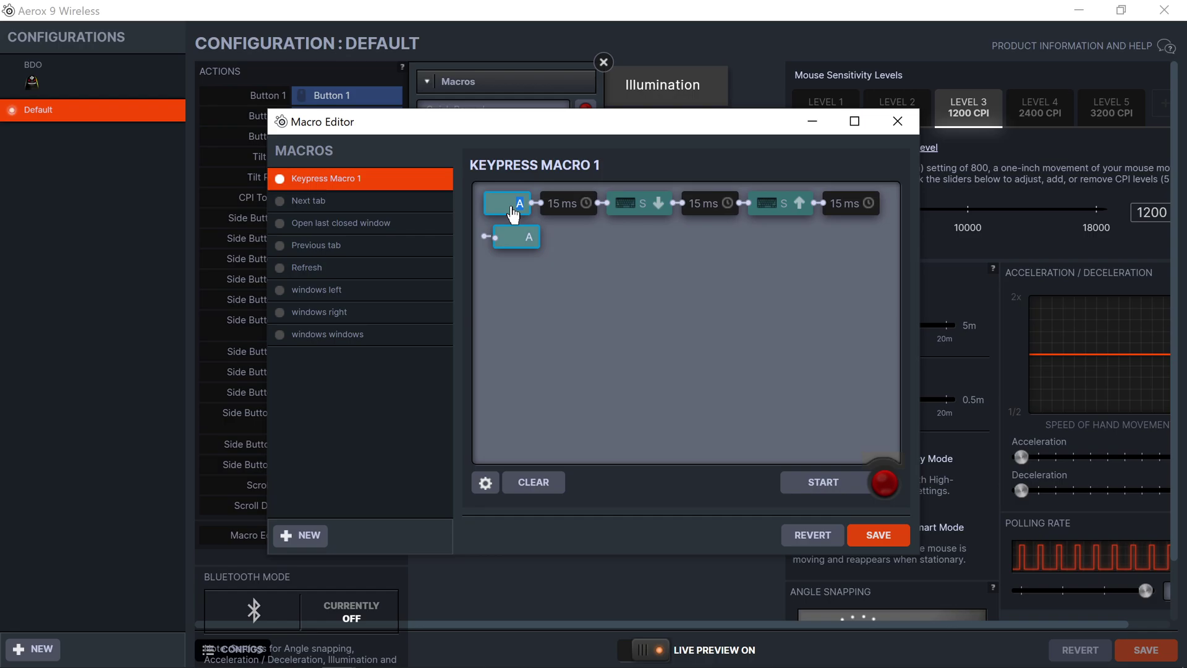
key("super")
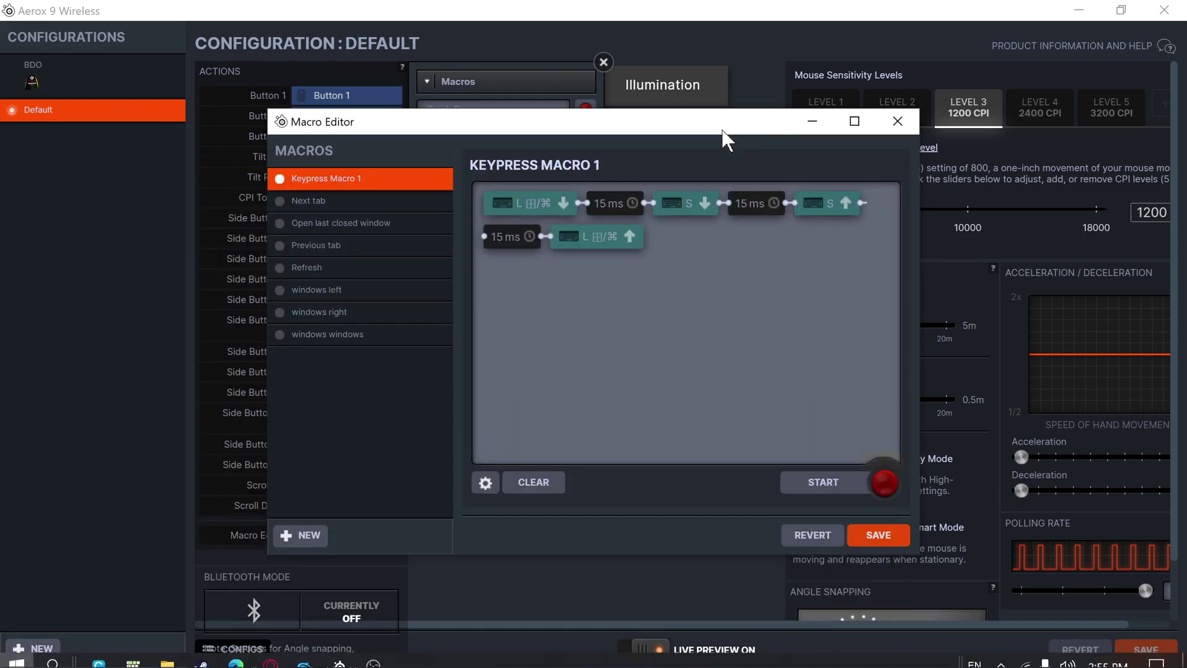
double_click(686, 209)
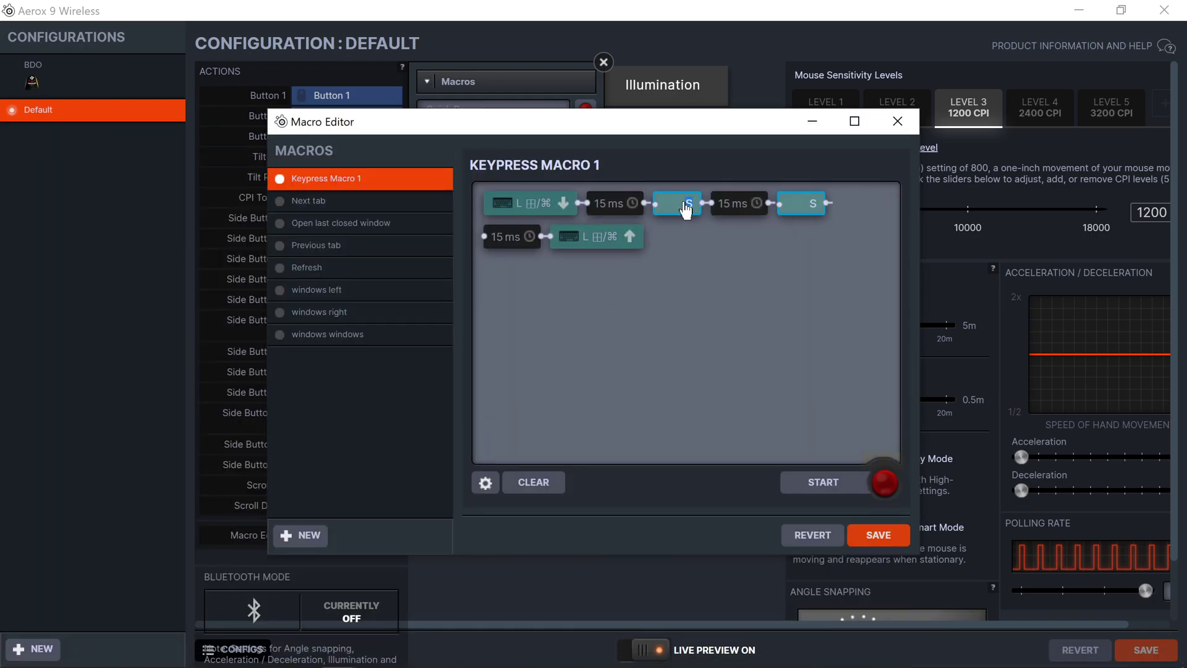
key("Tab")
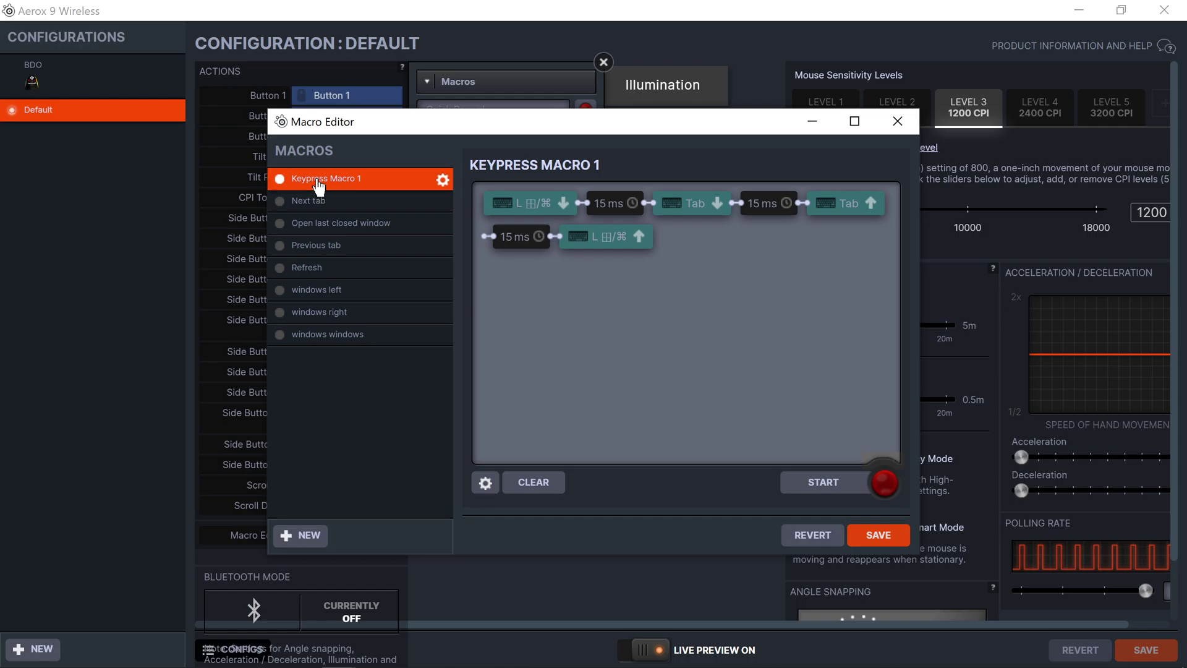
left_click(879, 536)
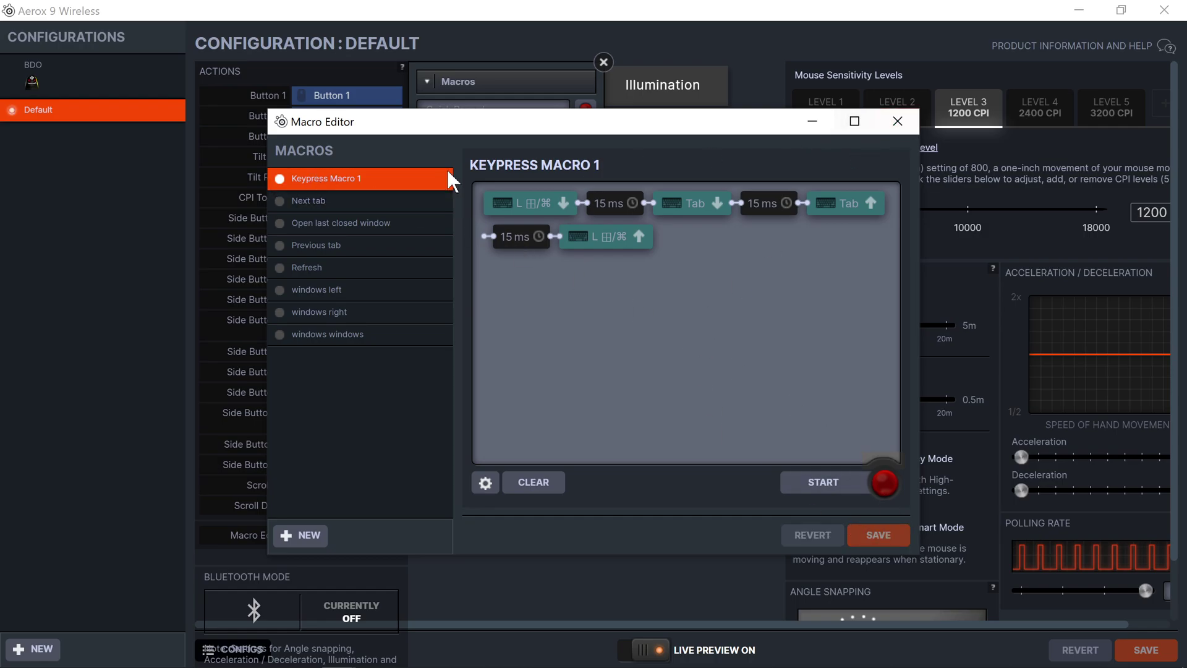
- Choose Rename for Keypress Macro 1 and erase its old name
left_click(442, 179)
left_click(470, 212)
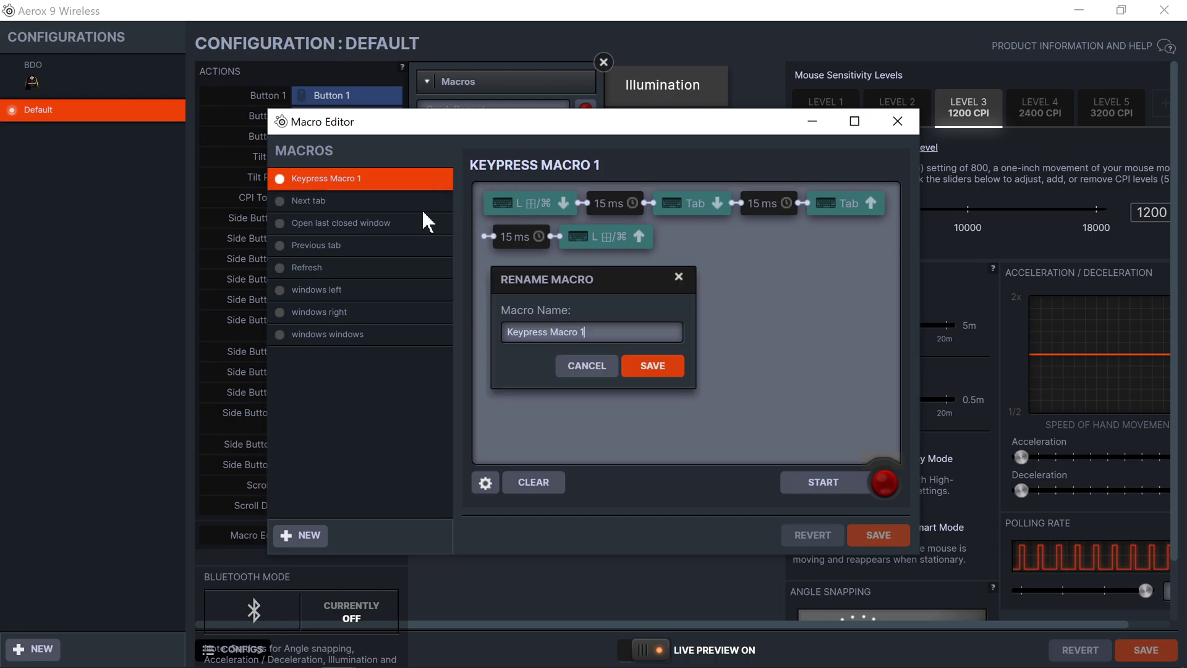
key("BackSpace")
key("BackSpace")
key("BackSpace")
key("BackSpace")
key("BackSpace")
key("BackSpace")
key("BackSpace")
key("BackSpace")
key("BackSpace")
key("BackSpace")
key("BackSpace")
key("BackSpace")
key("BackSpace")
key("BackSpace")
- Name the macro 'Test' and close the Macro Editor
type("Te")
key("Return")
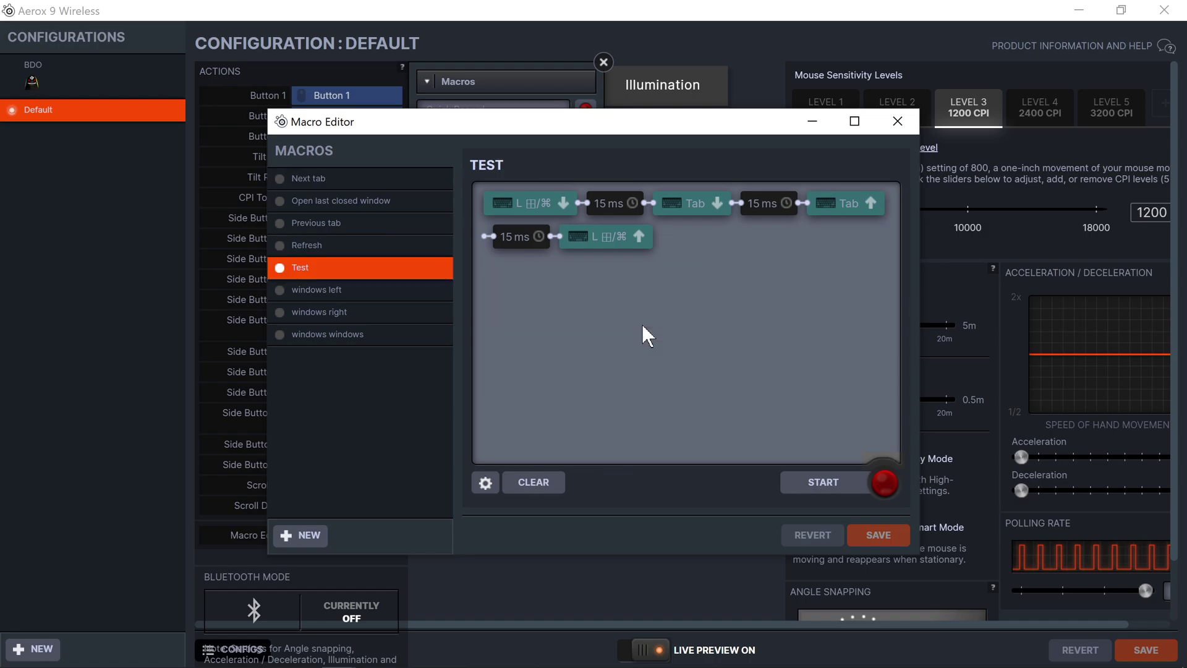
left_click(897, 123)
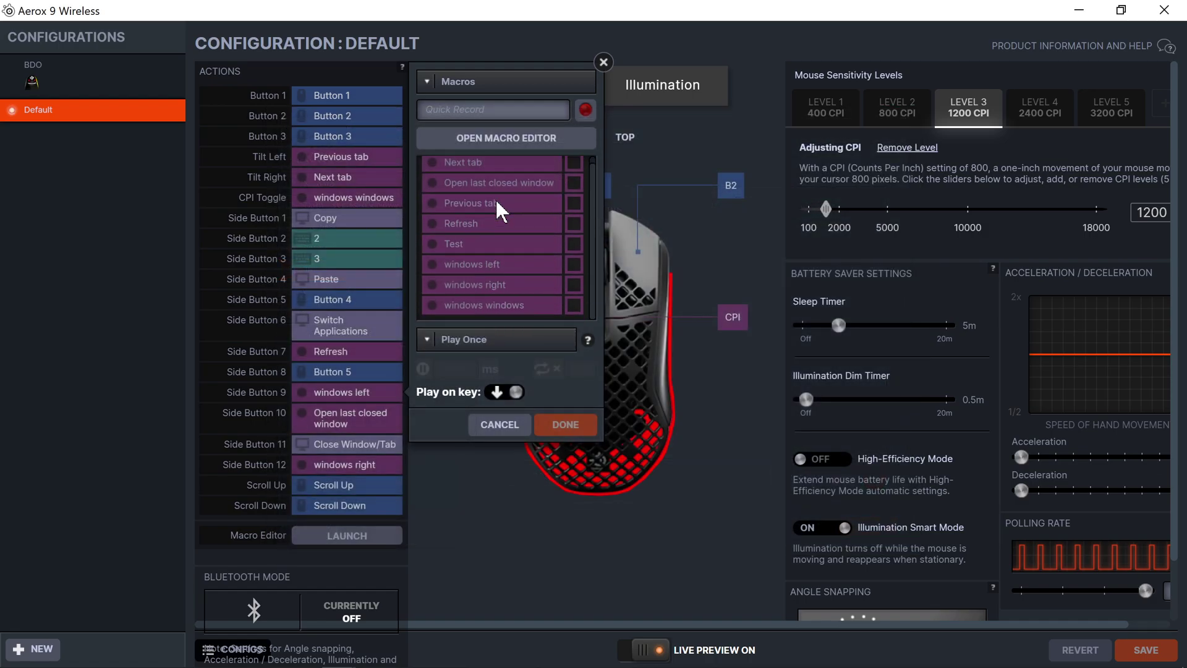
- Assign the Test macro to the CPI Toggle button and try it with Win+Tab
scroll(500, 210, "up", 1)
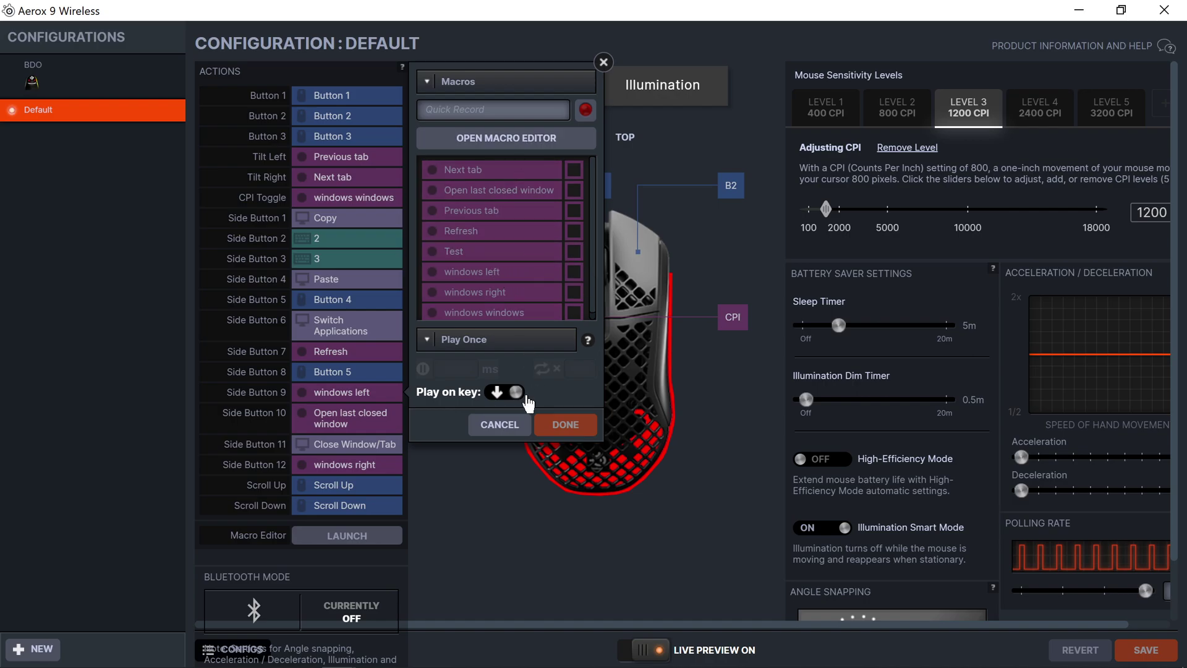
scroll(492, 188, "down", 1)
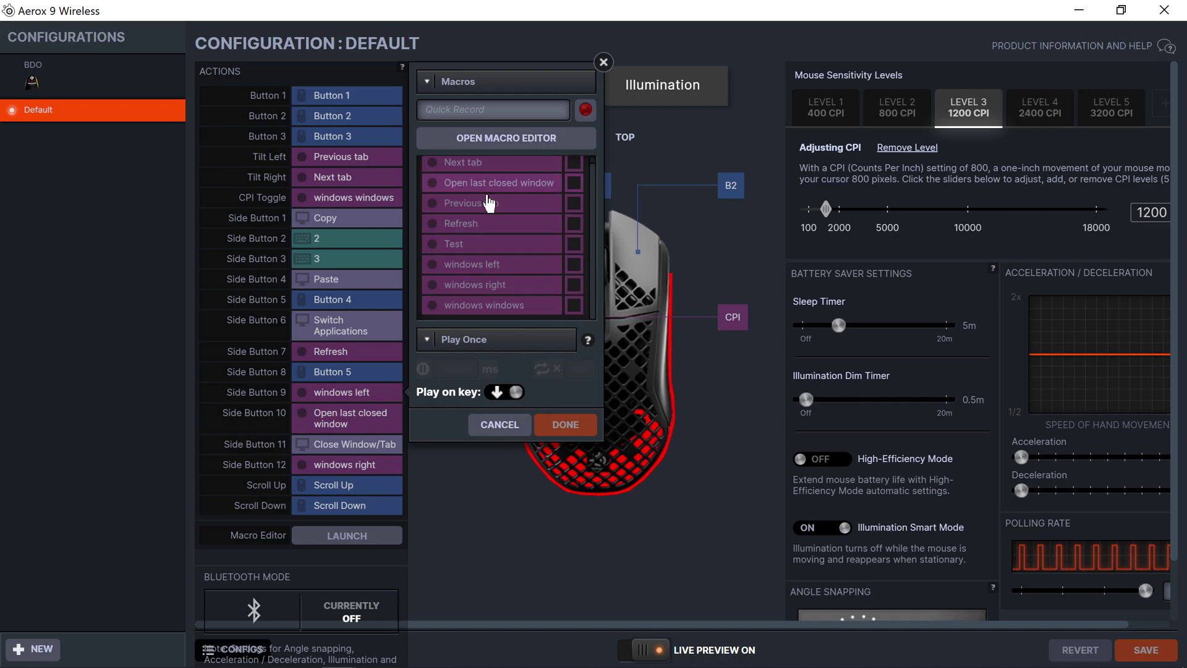
left_click(720, 464)
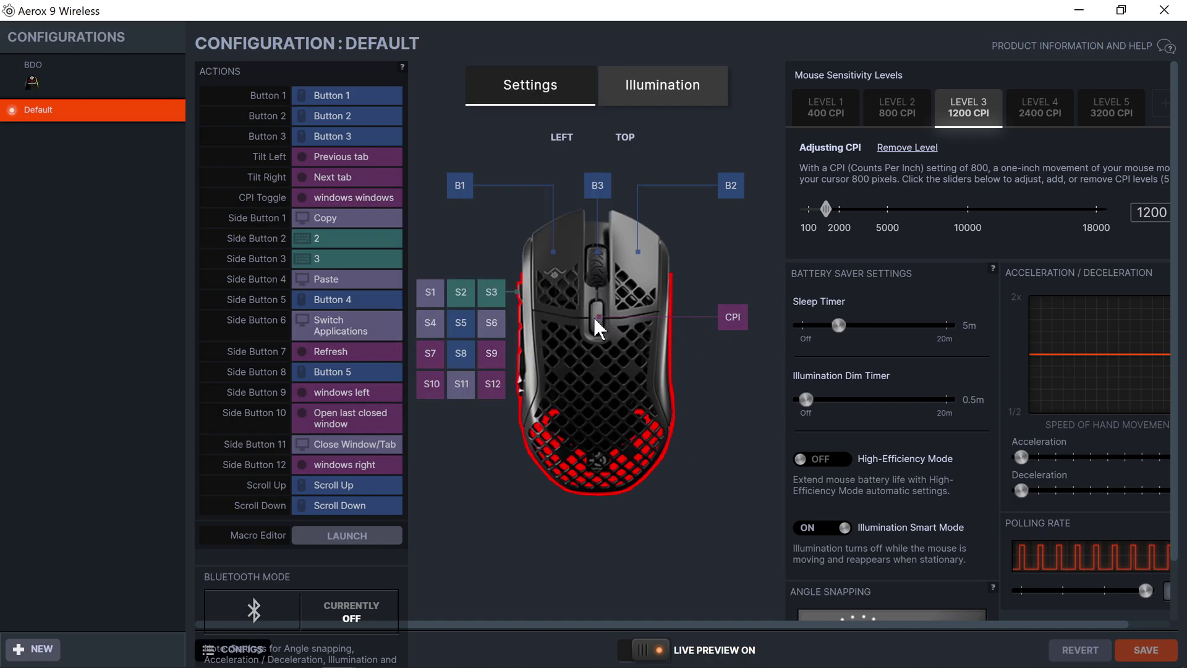
left_click(732, 316)
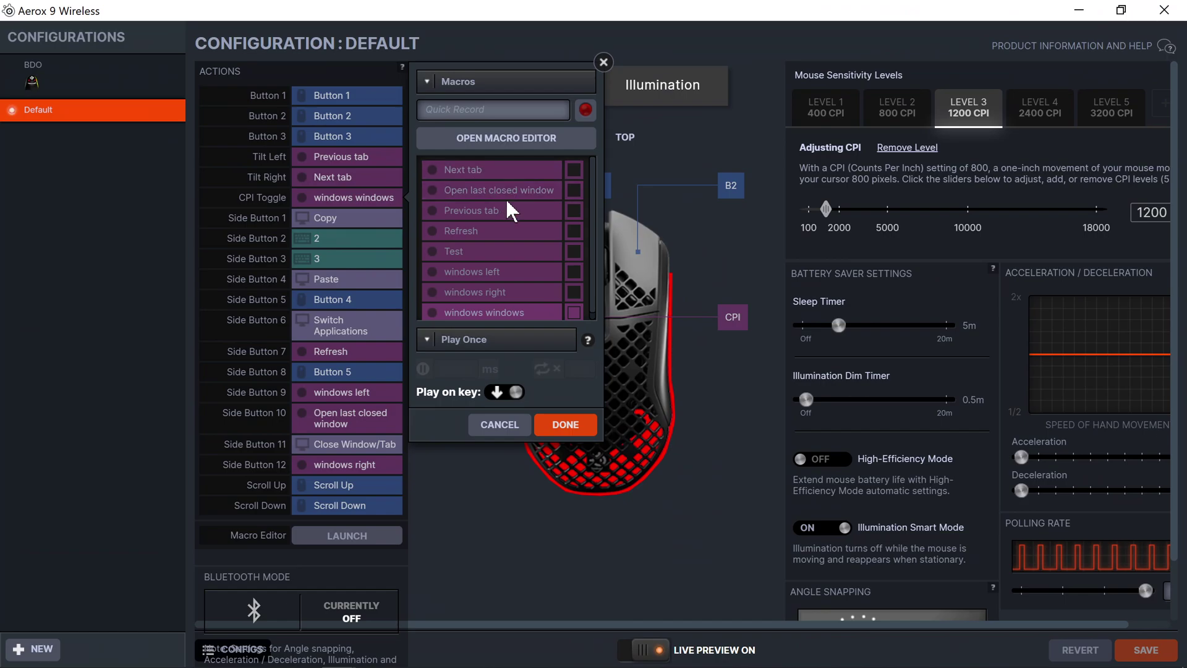
left_click(500, 242)
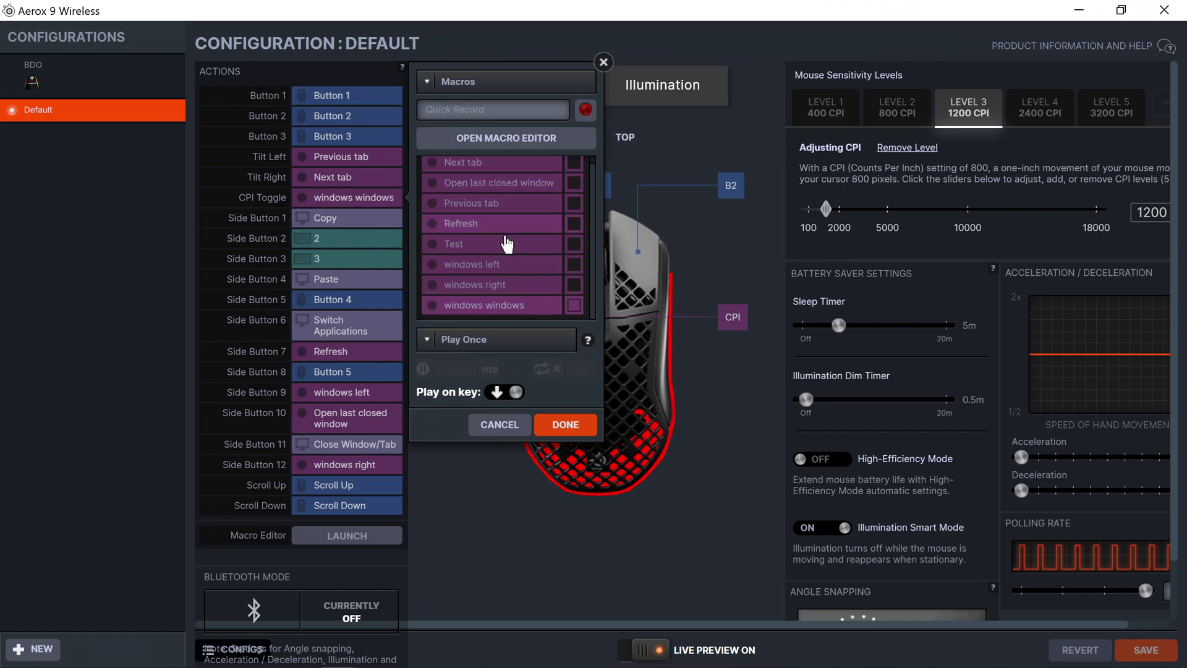
left_click(566, 425)
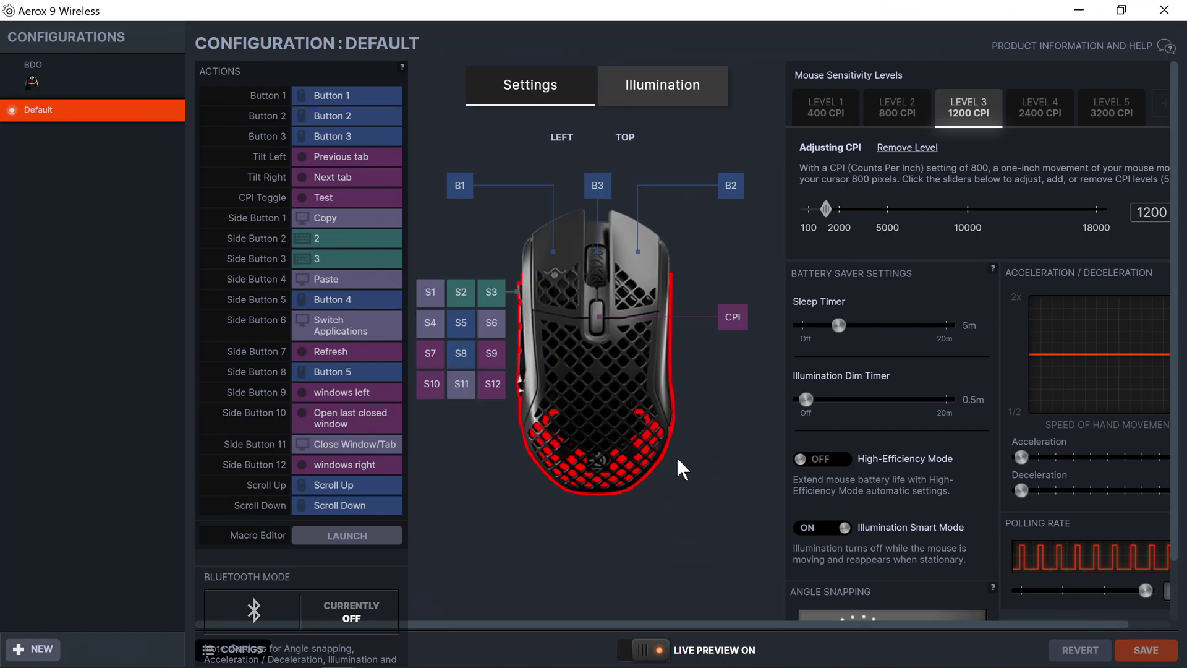
key("super+Tab")
key("super+Tab")
key("super+Tab")
key("super+Tab")
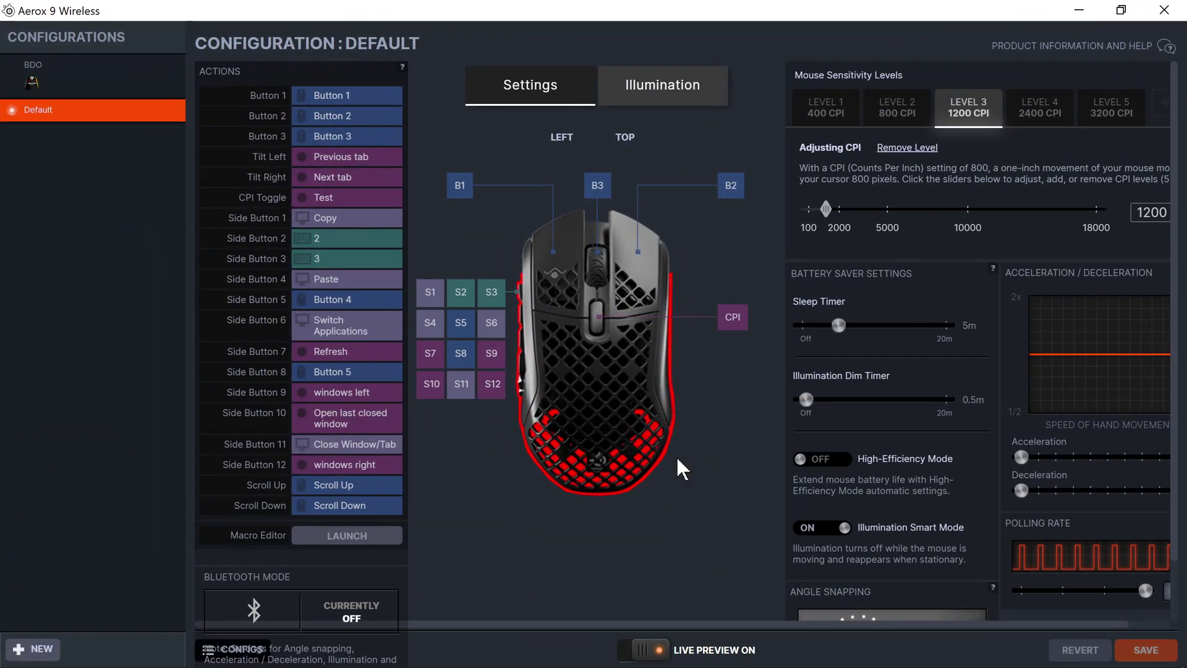
- Reopen CPI Toggle's macro choices and launch the Macro Editor showing the Test macro
left_click(729, 316)
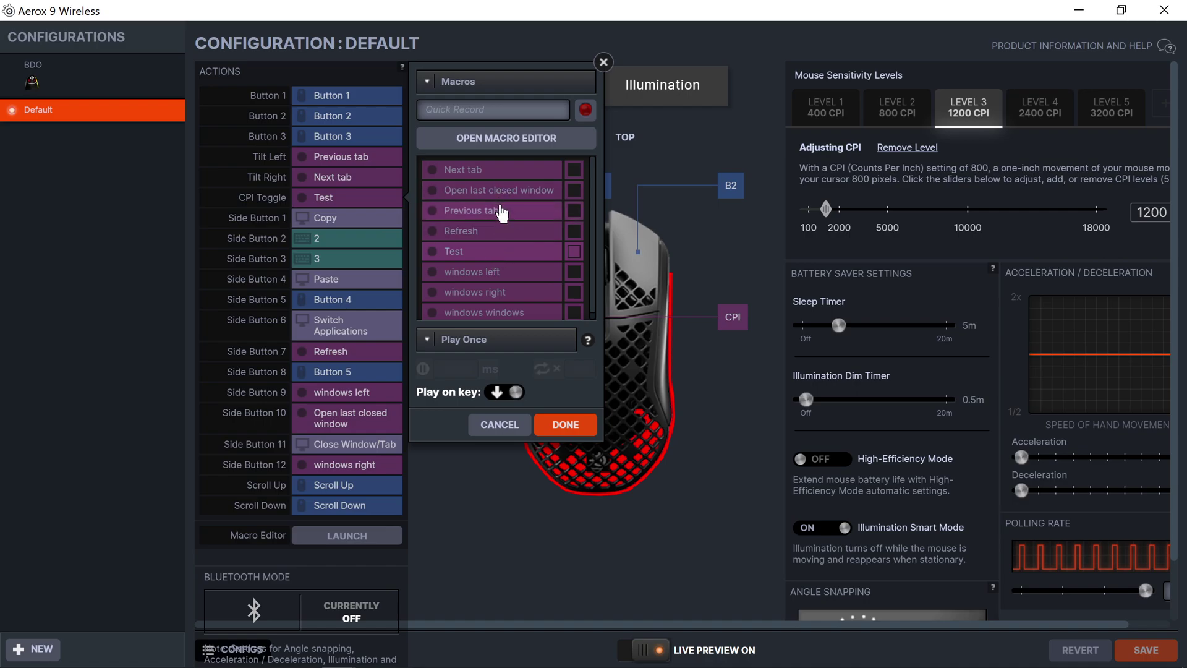
scroll(501, 213, "down", 1)
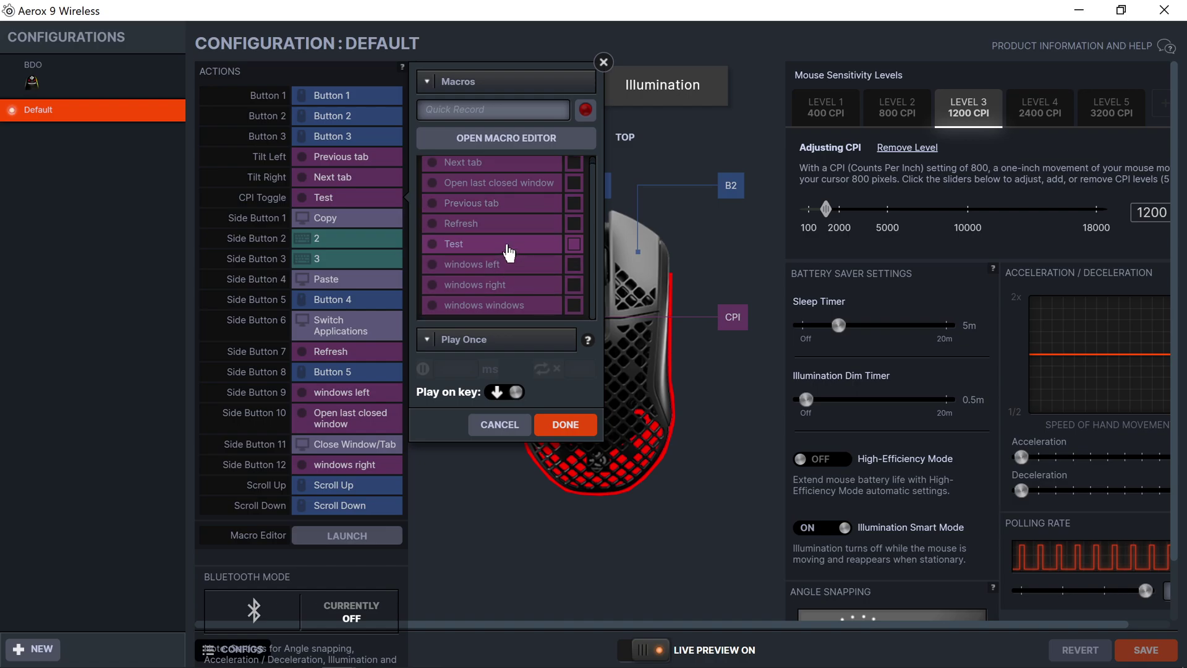
left_click(521, 136)
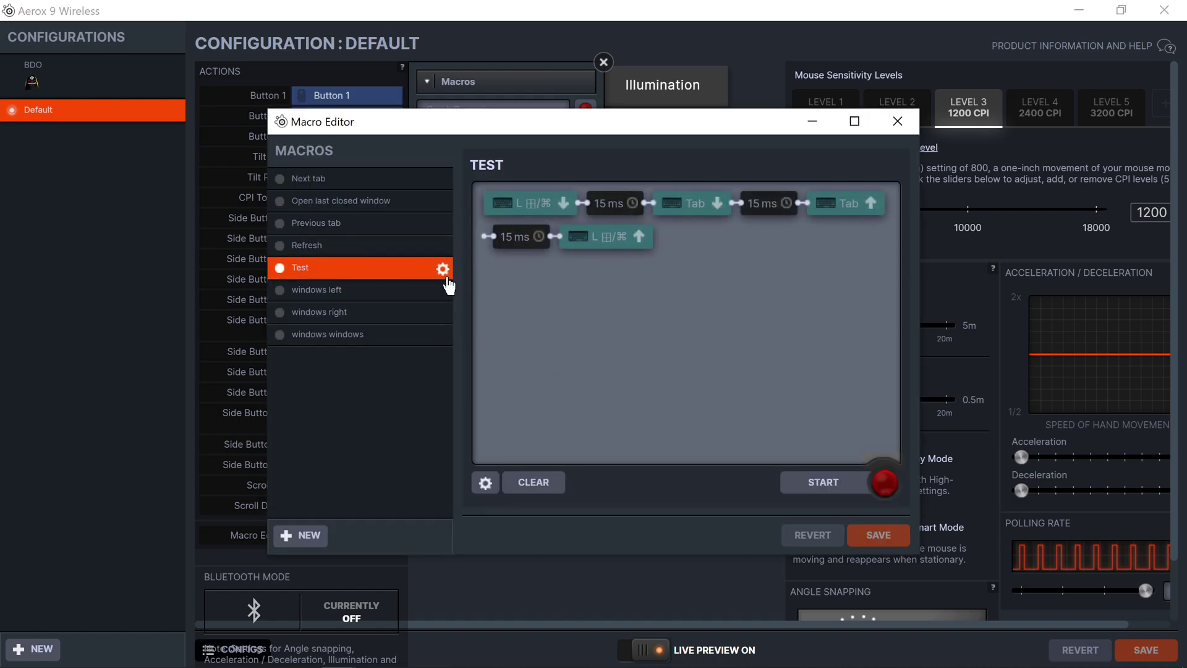
- Clear the Test macro and re-record it as L Ctrl, Win and Right key events
left_click(518, 483)
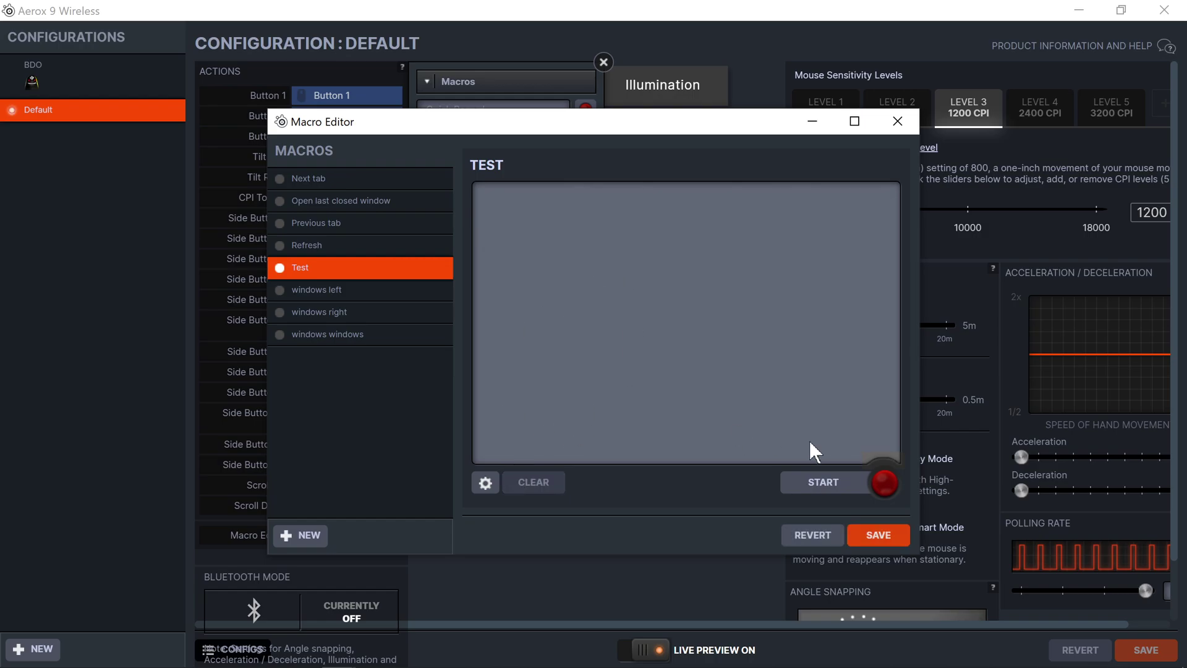
left_click(829, 470)
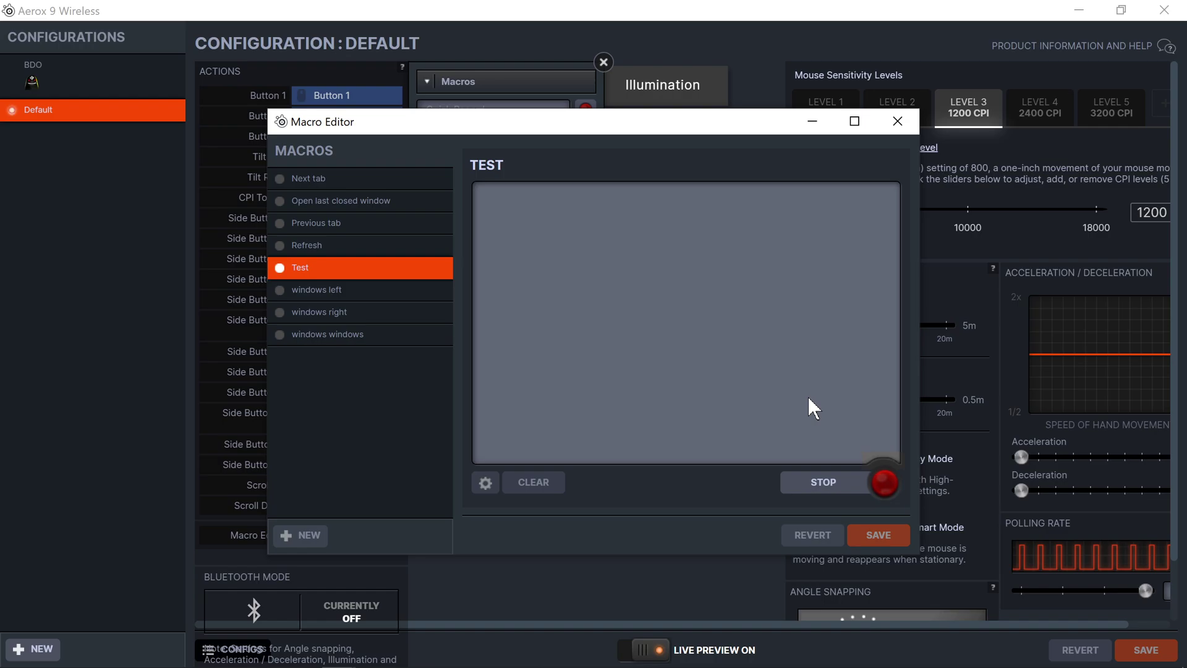
key("ctrl+super")
key("ctrl+super+Right")
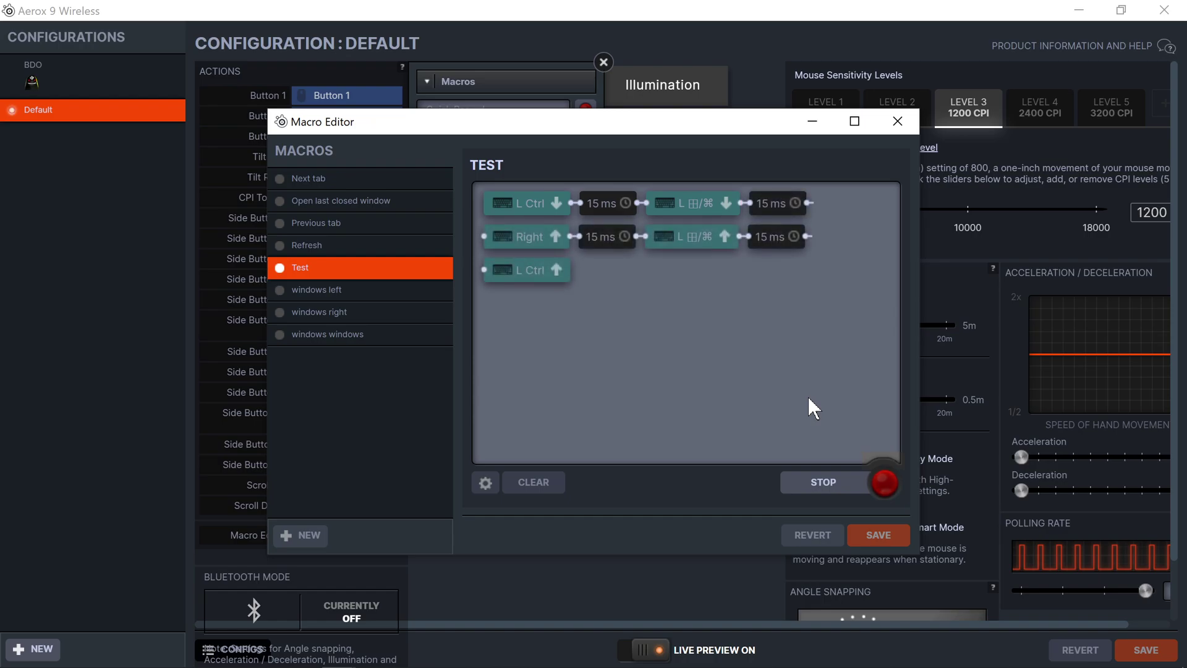
left_click(803, 482)
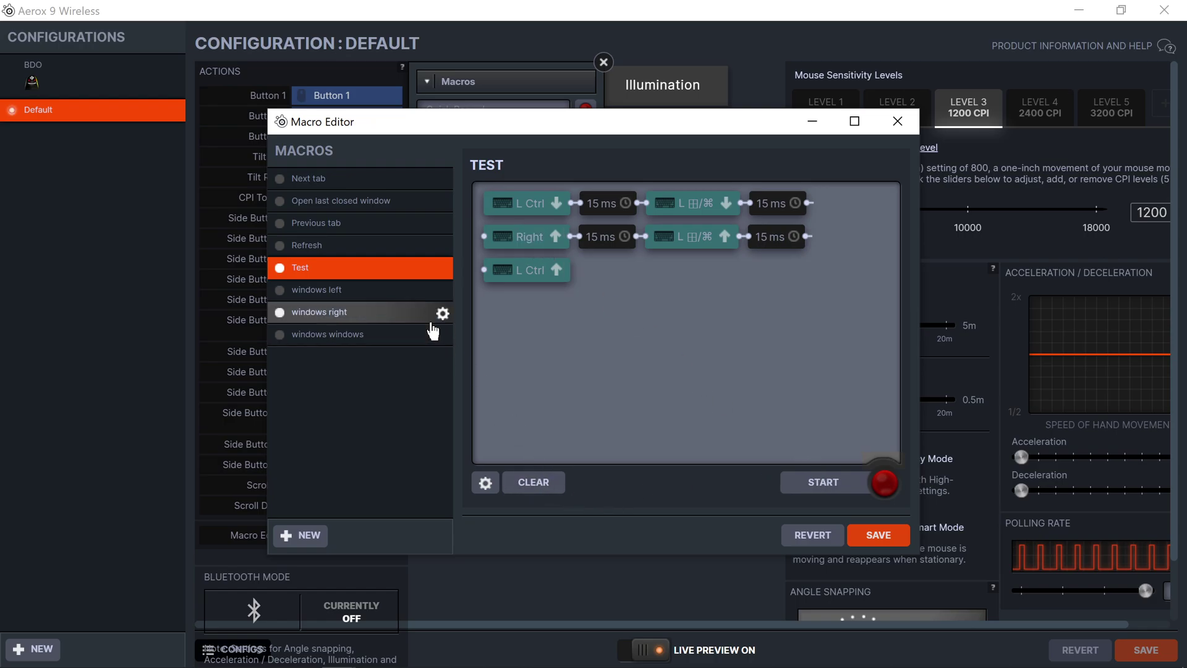
- Save the Test macro and assign it to CPI Toggle in the Aerox configuration
left_click(876, 535)
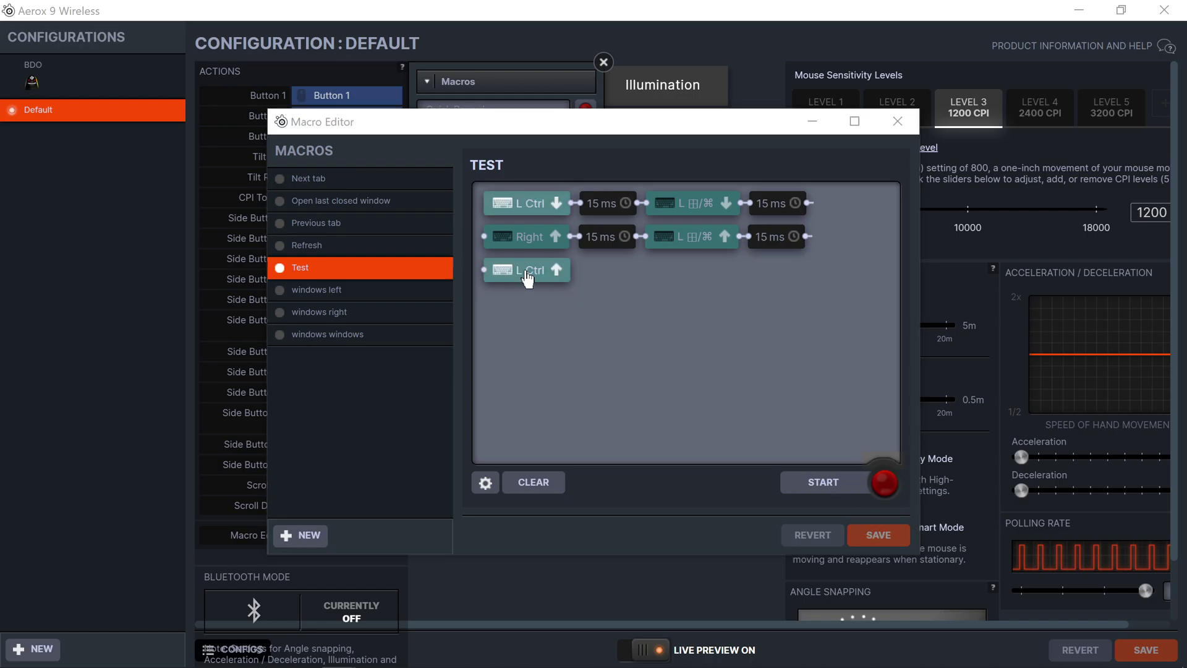
key("alt+Tab")
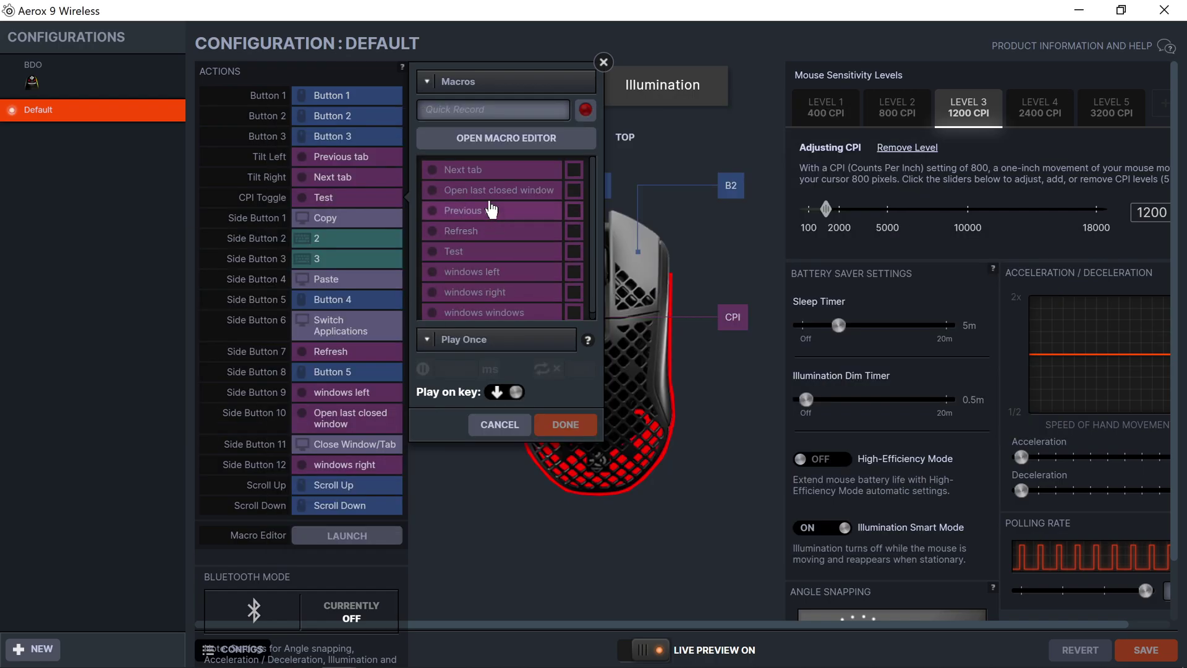
left_click(481, 254)
left_click(553, 426)
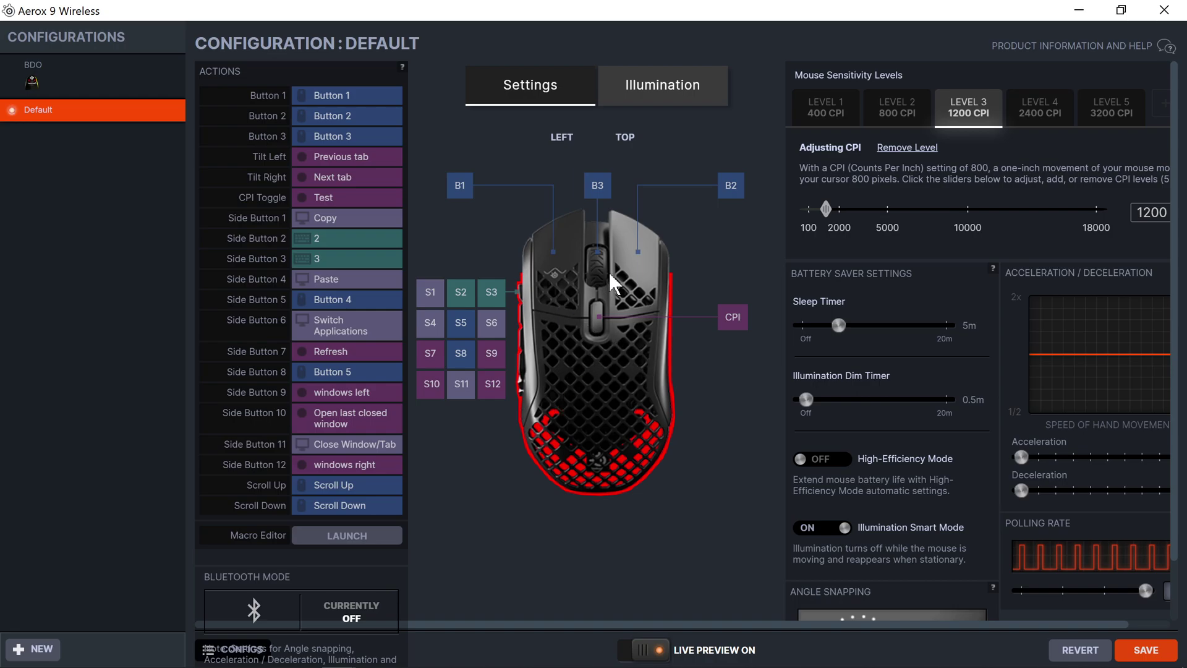
- Test desktop switching with Ctrl+Win+Left and Ctrl+Win+Right, ending on the configuration desktop
key("ctrl+super+Left")
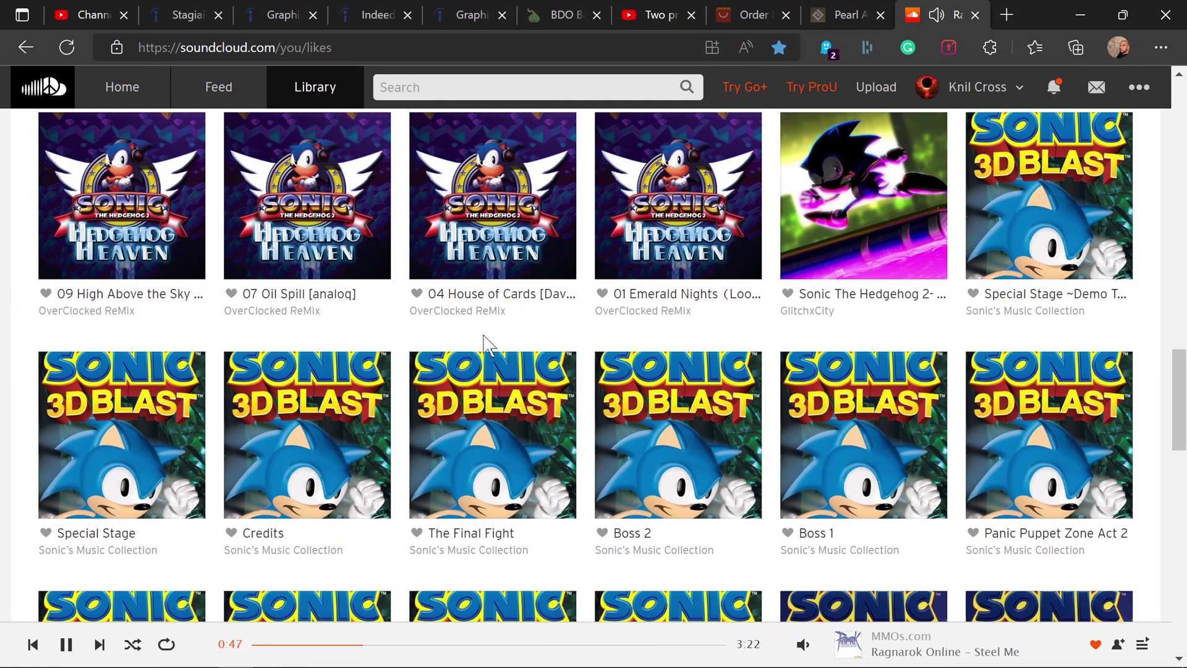
key("ctrl+super+Right")
key("ctrl+super+Left")
key("ctrl+super+Right")
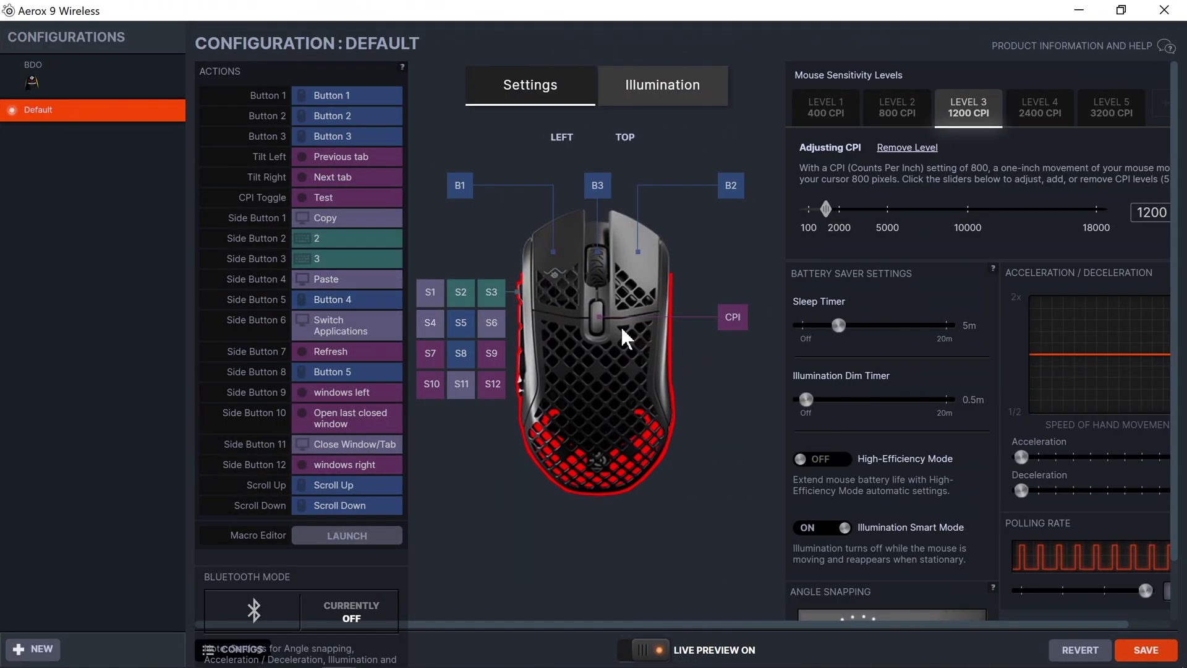
- Open the Macro Editor from CPI Toggle and clear all steps from the Test macro
left_click(732, 317)
left_click(491, 139)
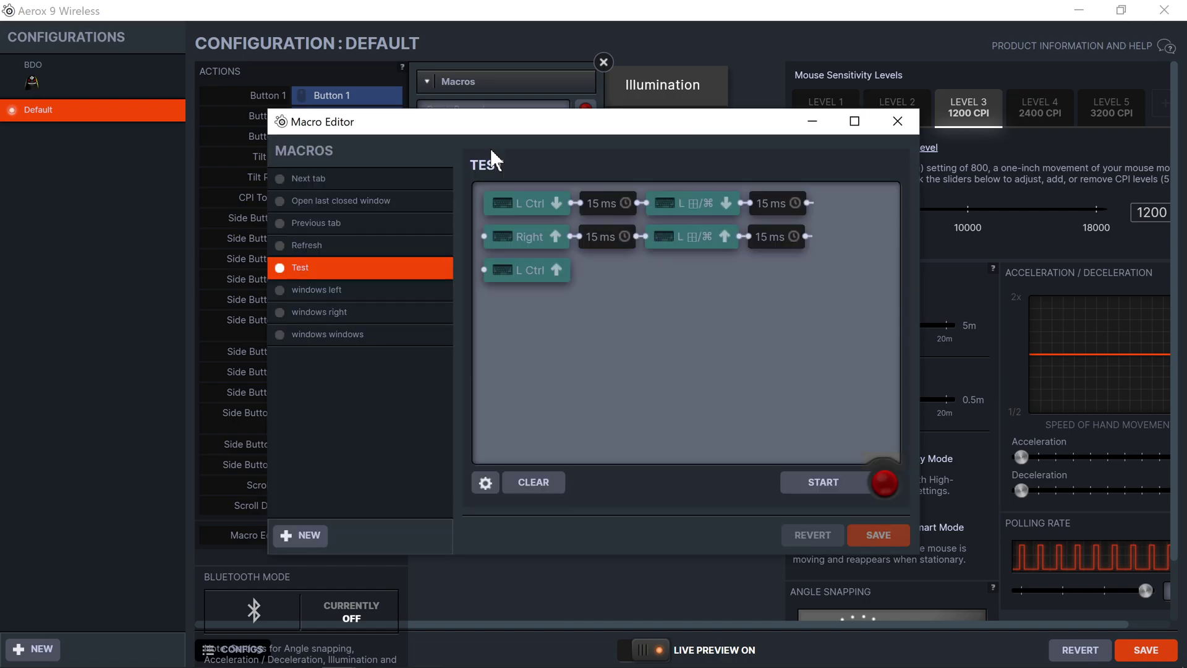
left_click(537, 483)
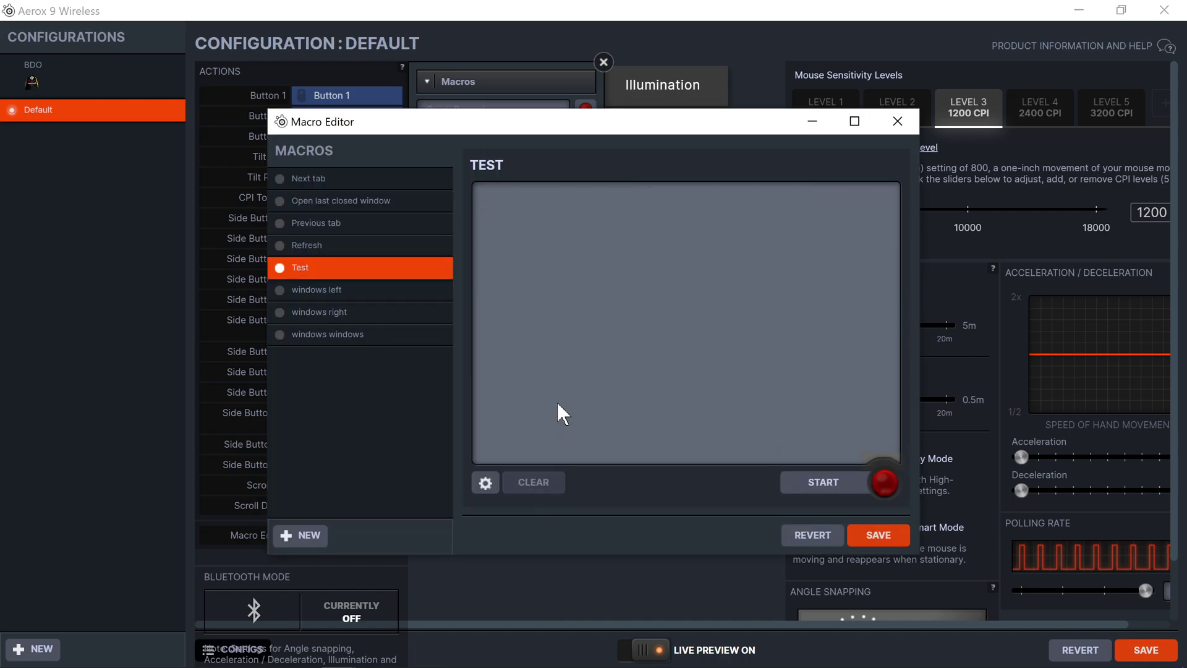
- Record Z, X and V placeholder presses and releases at 15 ms delays
left_click(829, 483)
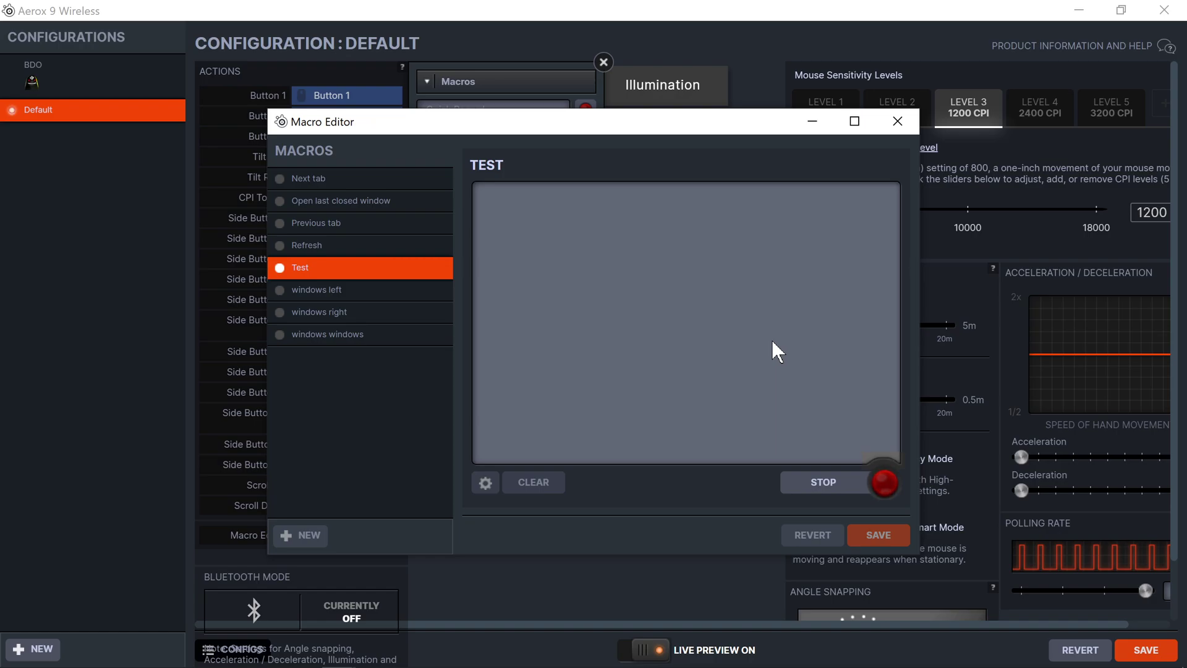
key("z")
key("x")
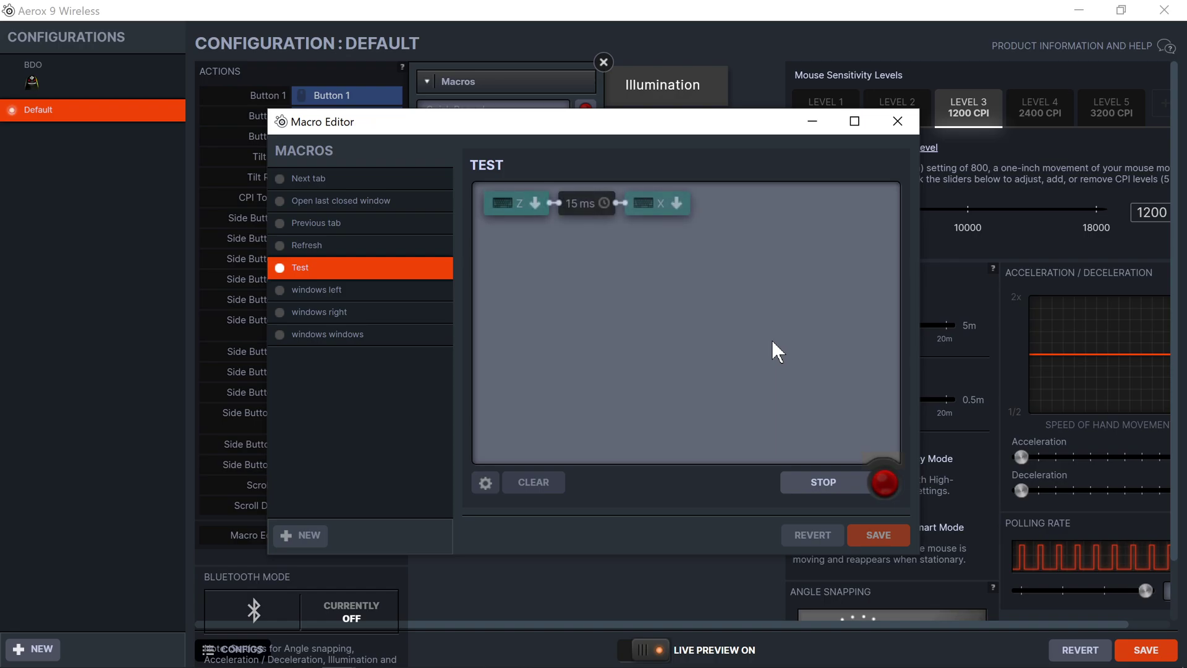
key("v")
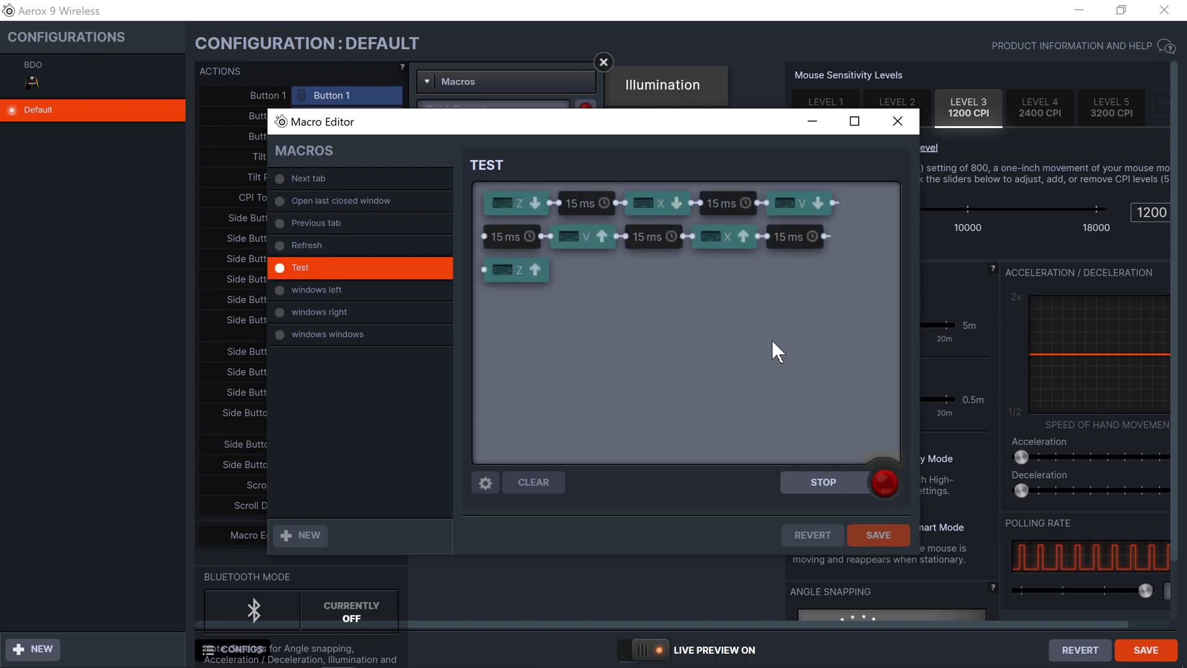
left_click(815, 481)
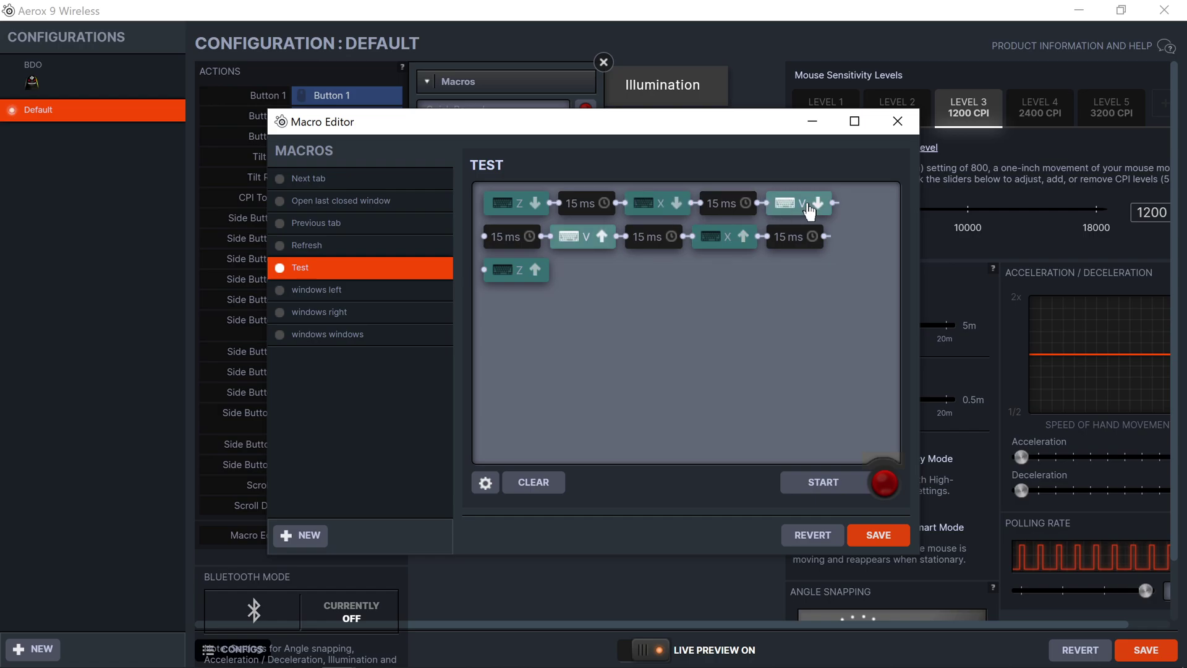
- Reassign the Z, X and V events to L Ctrl, Windows and Left, then save the Test macro
left_click(509, 204)
key("ctrl")
left_click(665, 204)
key("super")
key("super")
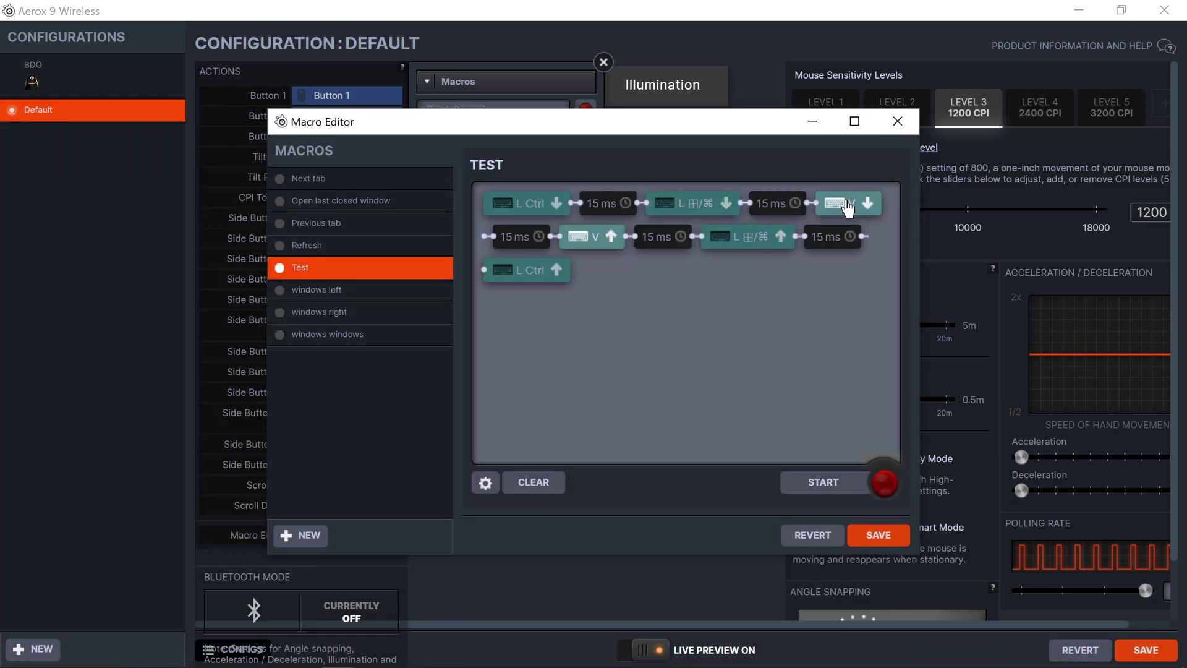
left_click(847, 208)
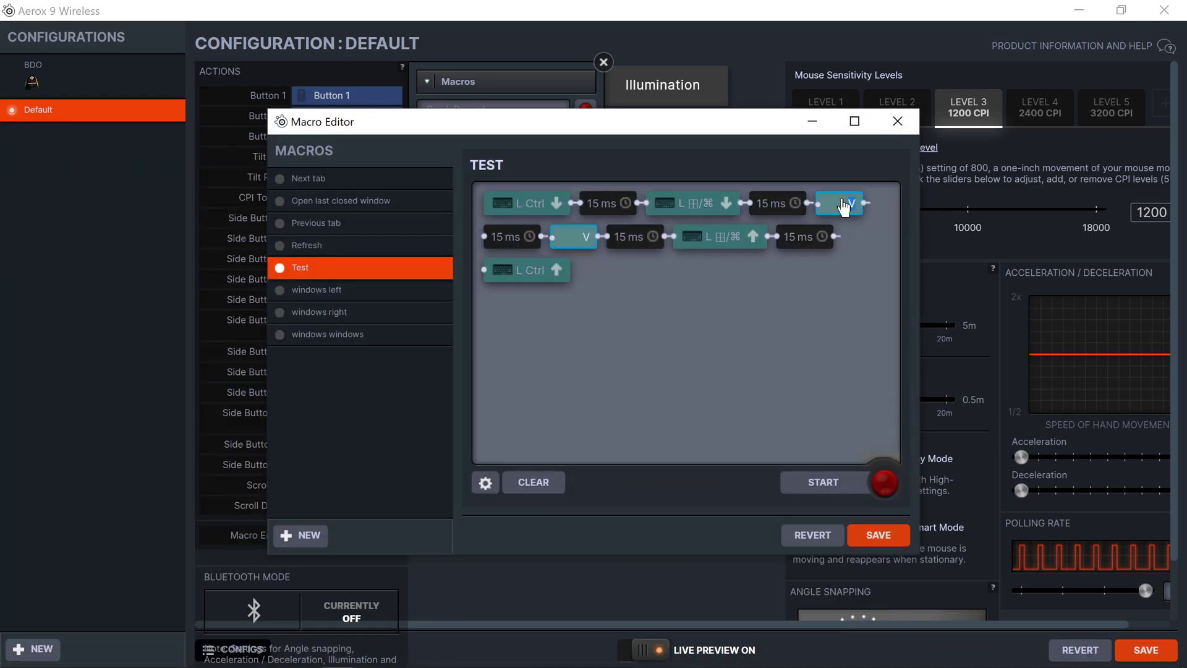
key("Delete")
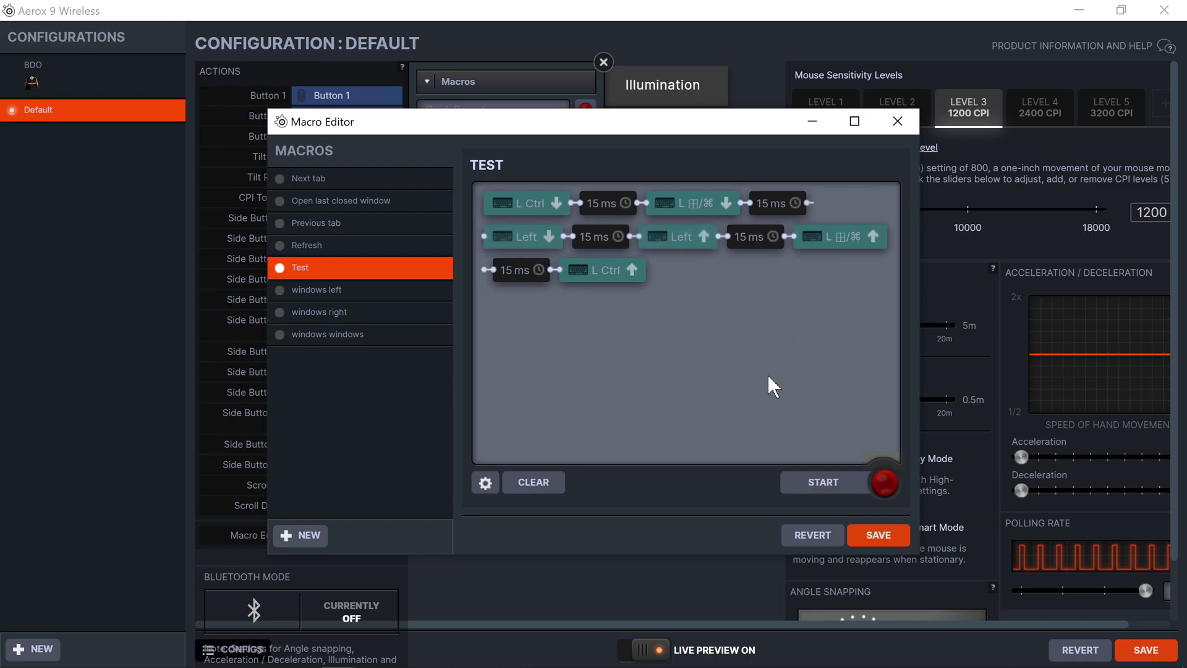
left_click(864, 534)
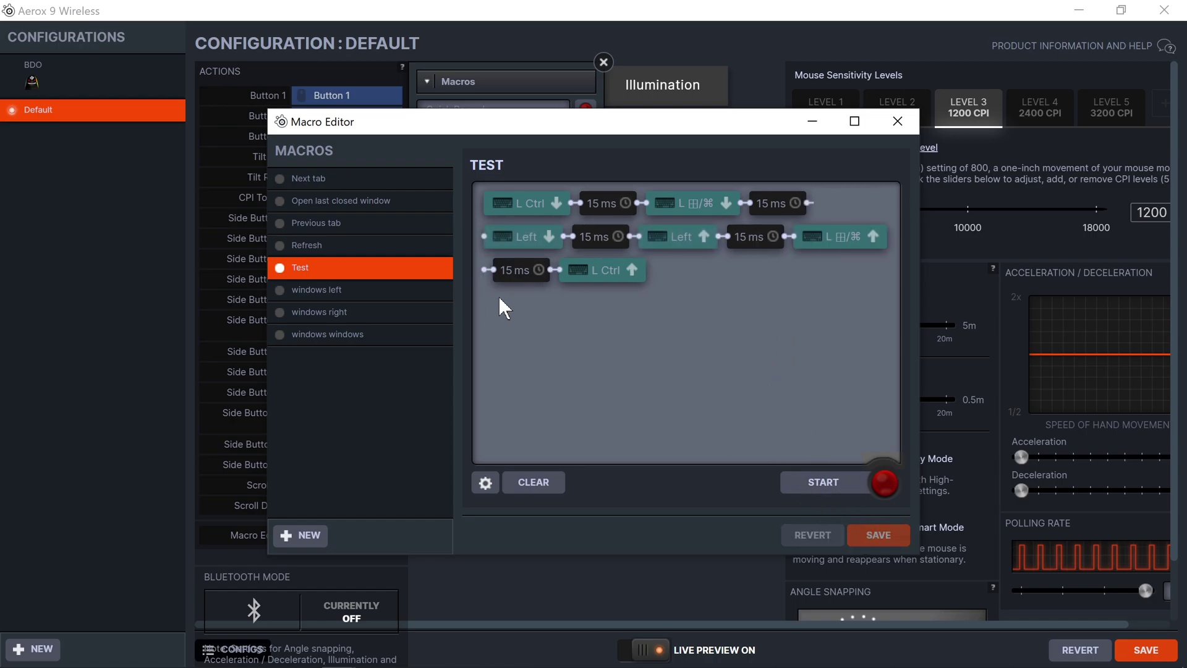
- Close the editor, assign Test to CPI Toggle with DONE, and reopen CPI Toggle's action choices
left_click(897, 121)
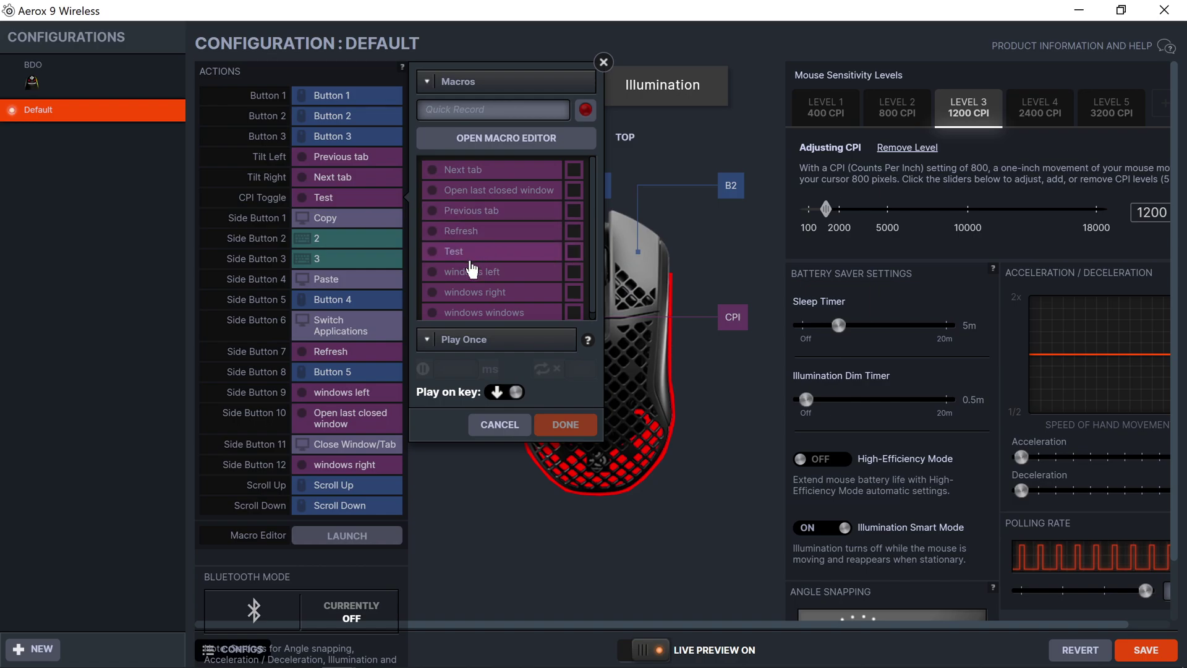
left_click(489, 251)
left_click(556, 432)
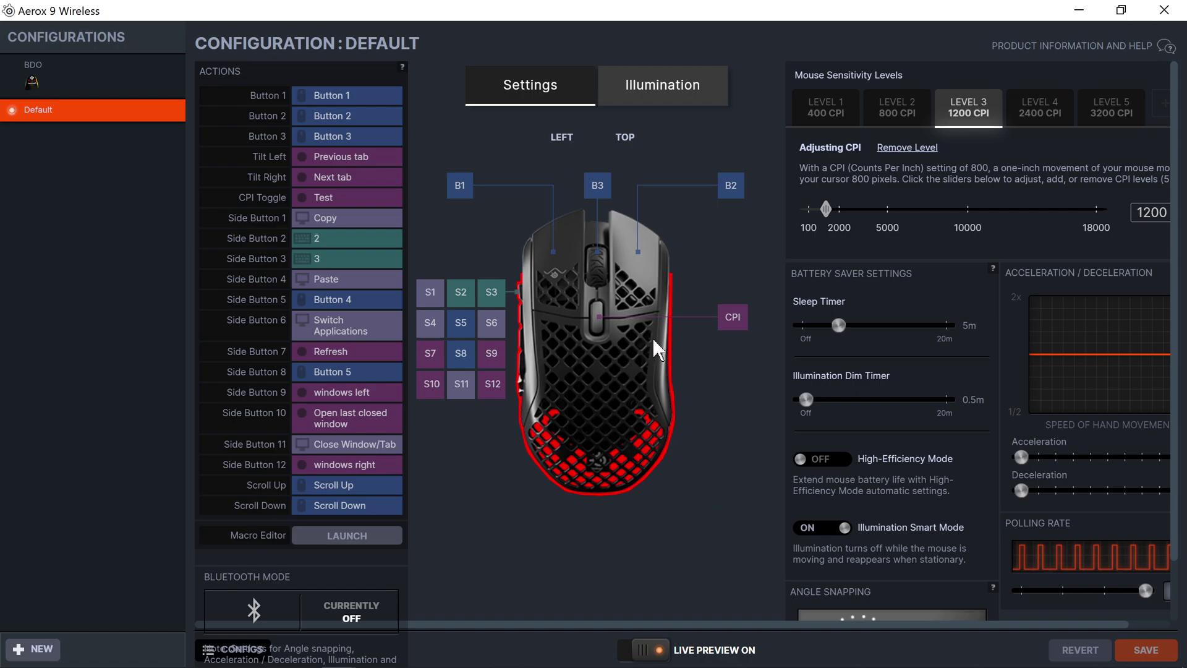
left_click(731, 319)
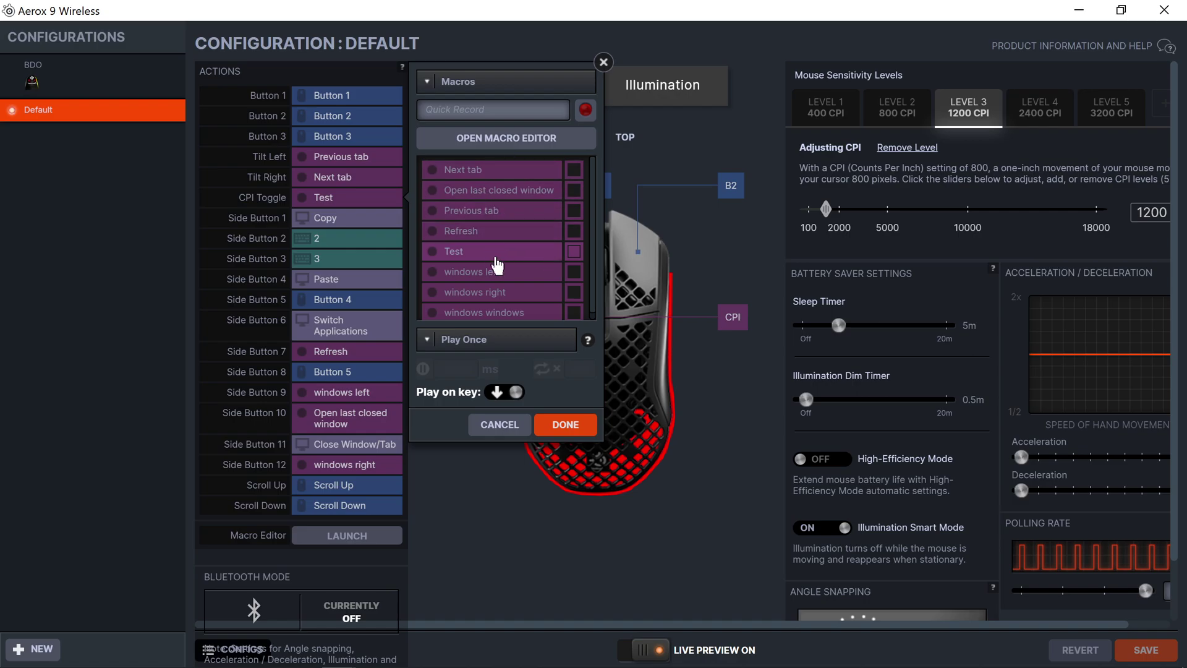
- Delete the Test macro from the Macro Editor via its gear menu and confirm with YES
left_click(504, 139)
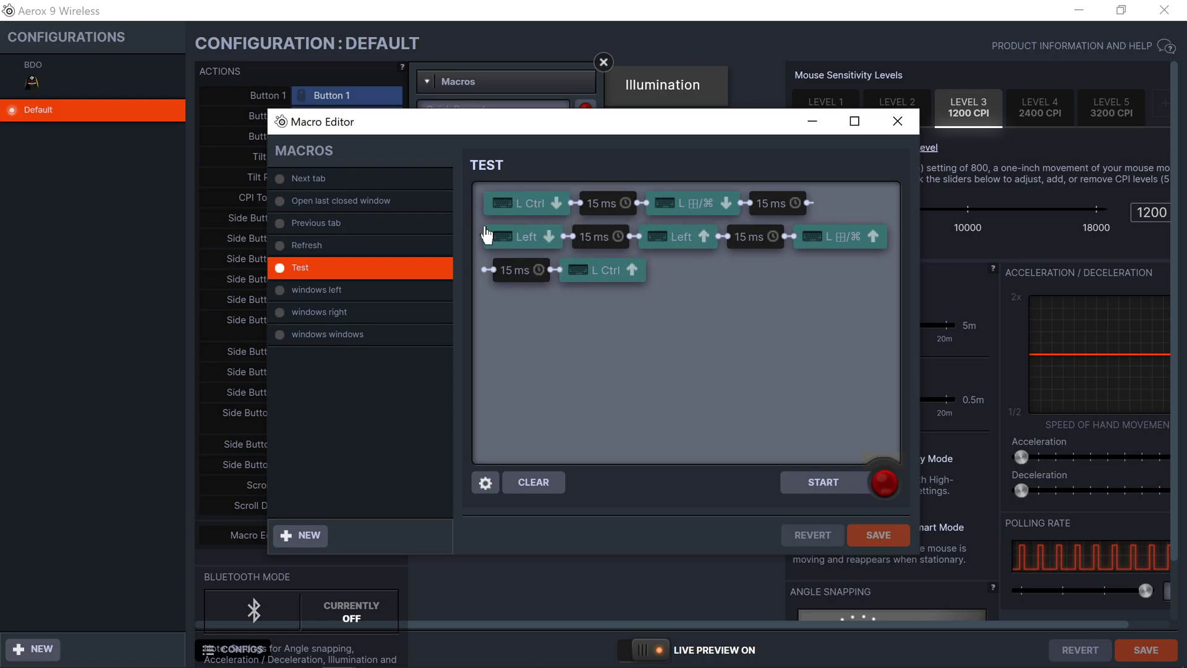
left_click(442, 269)
left_click(475, 286)
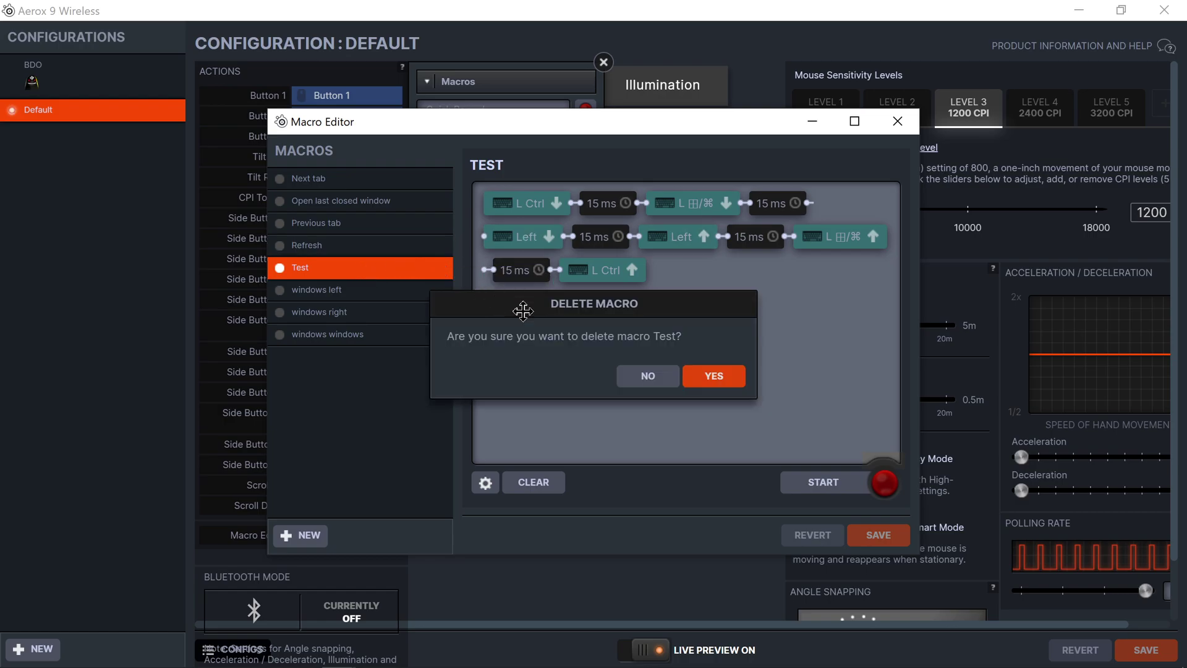
left_click(707, 376)
left_click(690, 379)
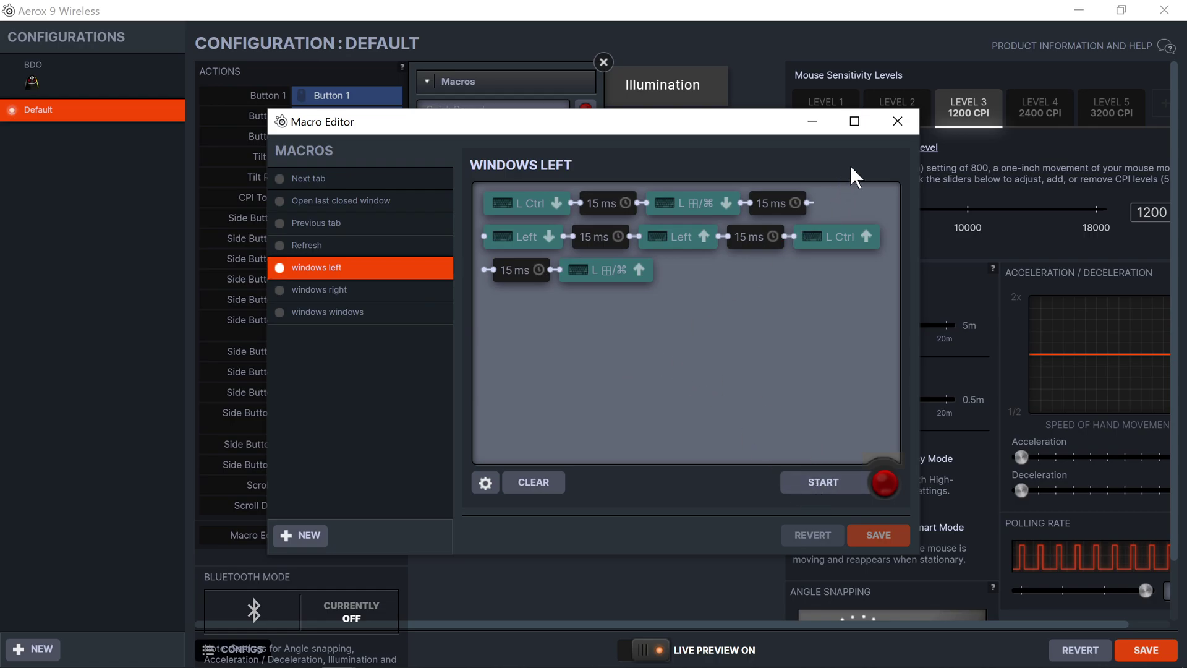
left_click(896, 122)
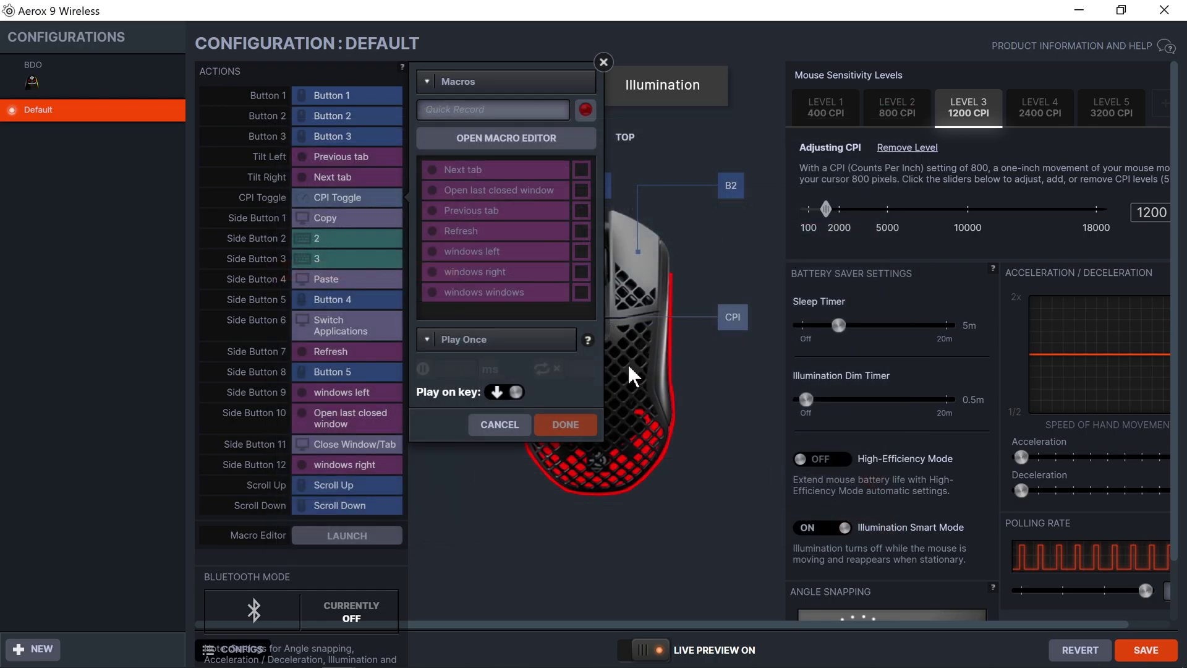